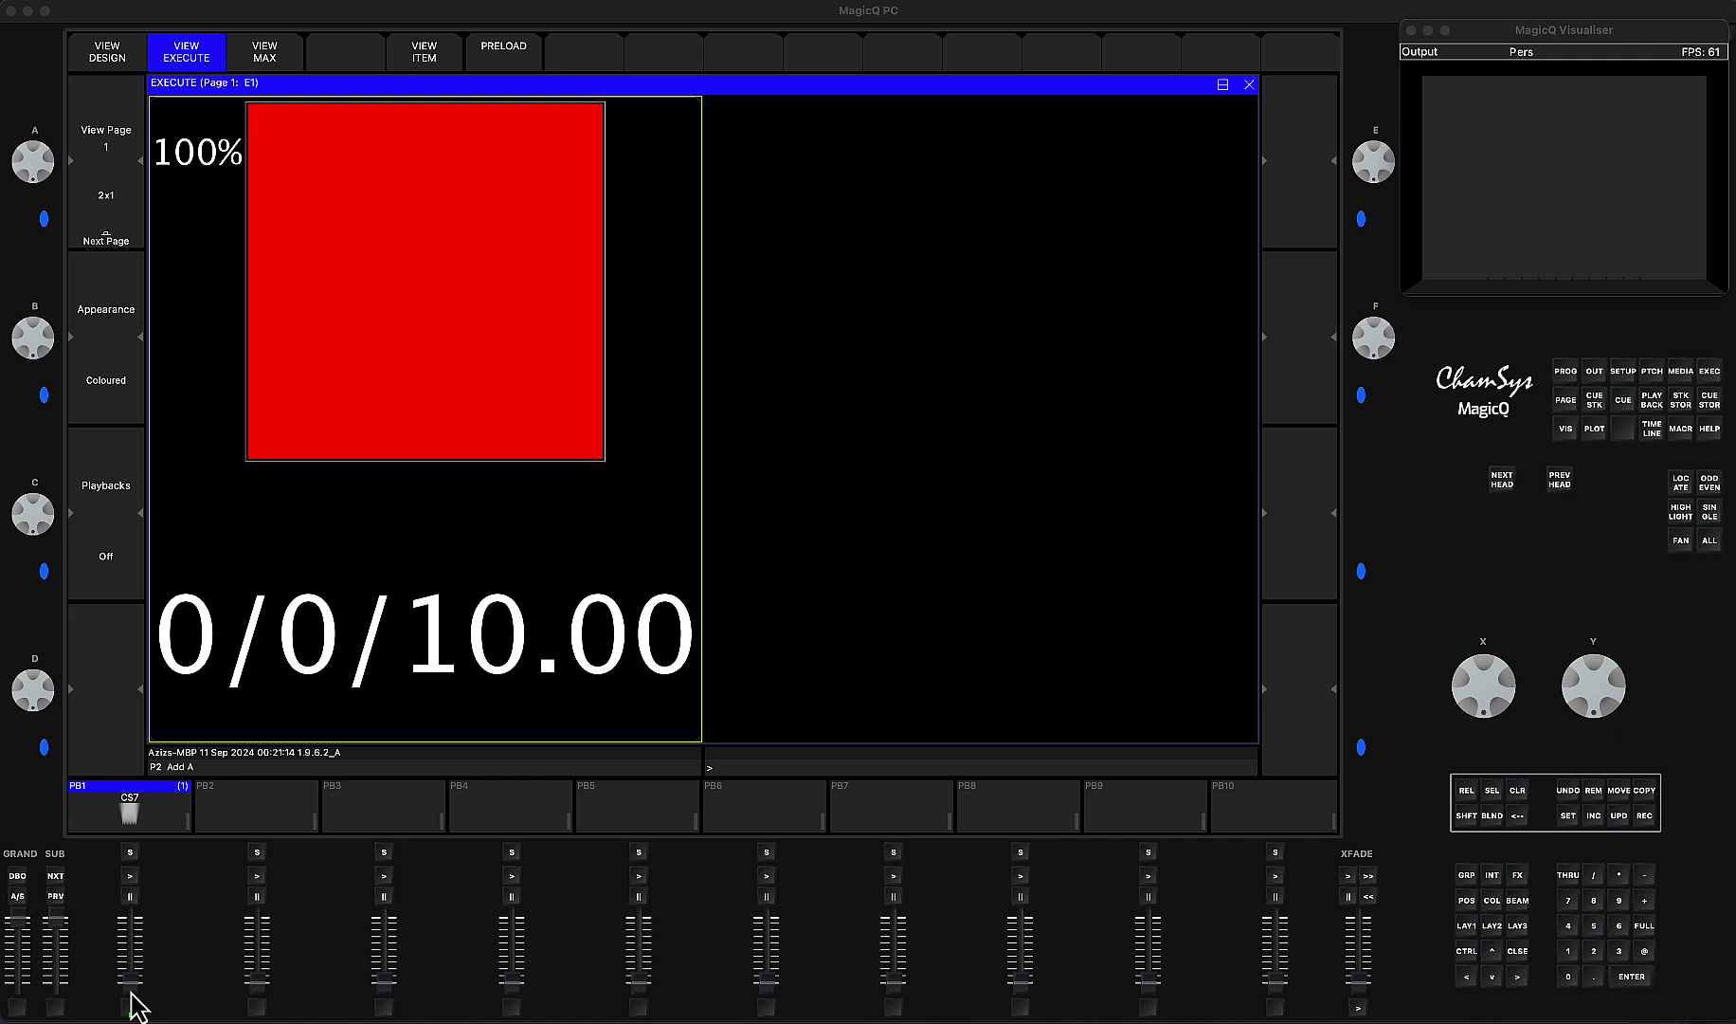
# Activate and release CS7 twice so its Execute timer starts counting down from 10.00
pyautogui.click(127, 1011)
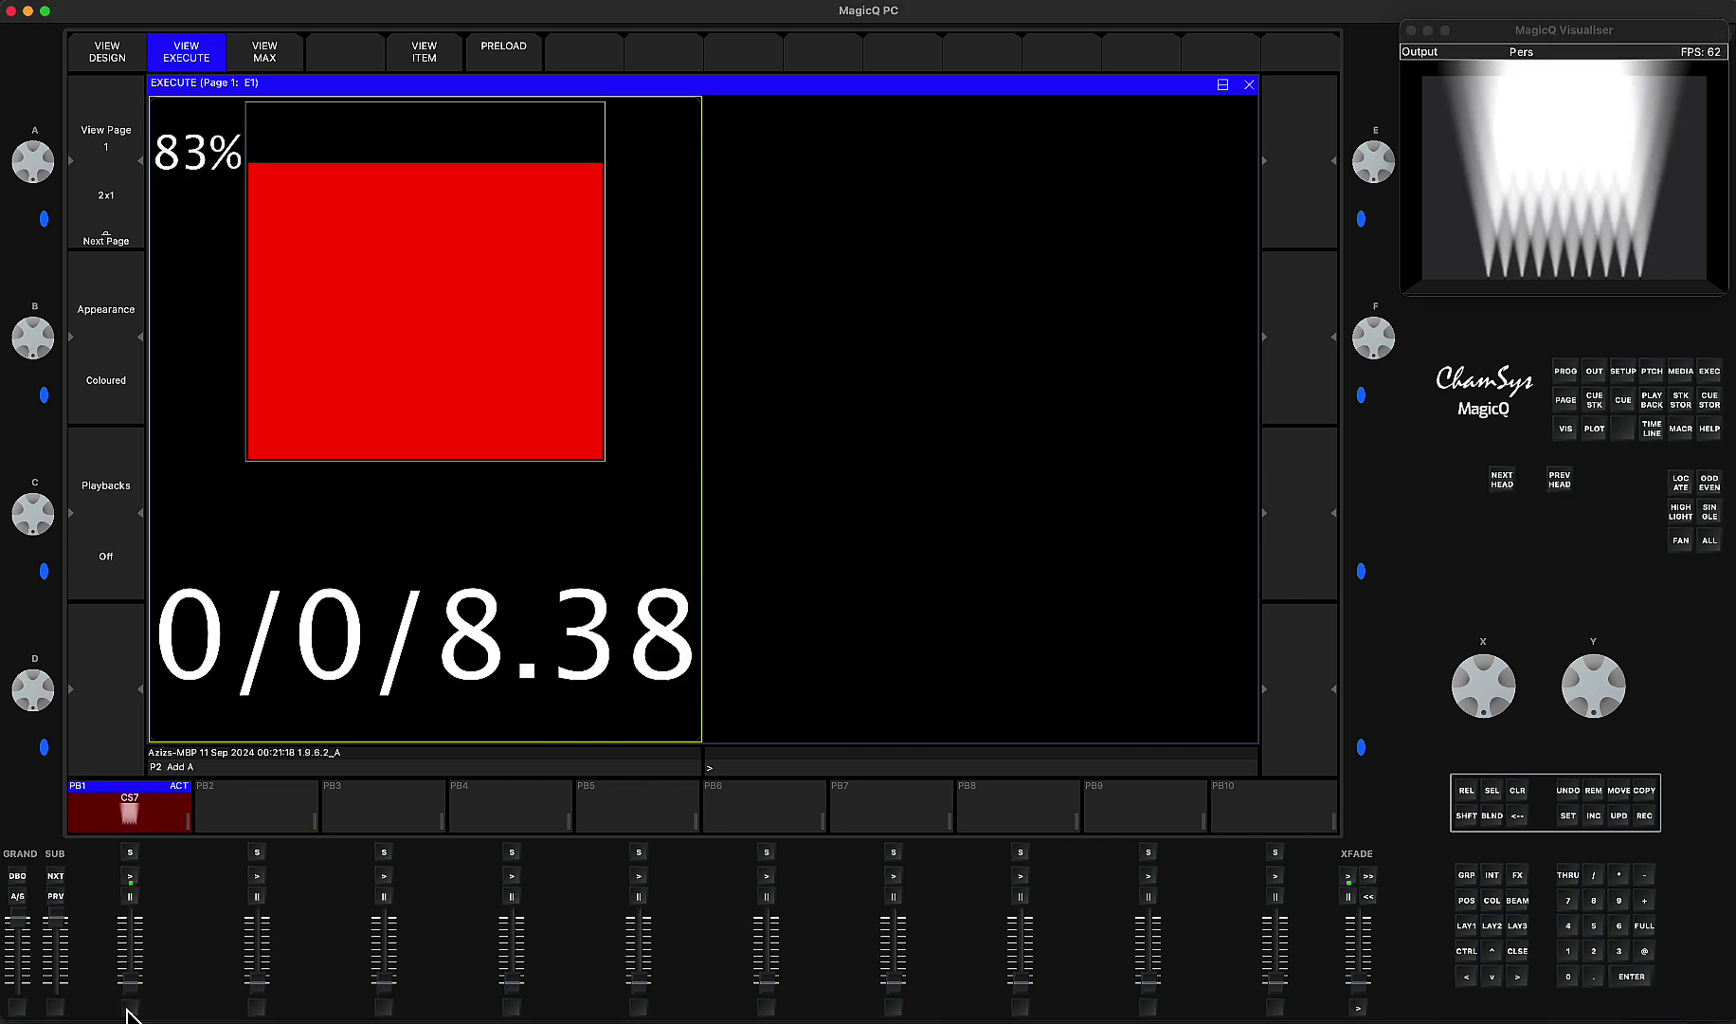
pyautogui.click(127, 1010)
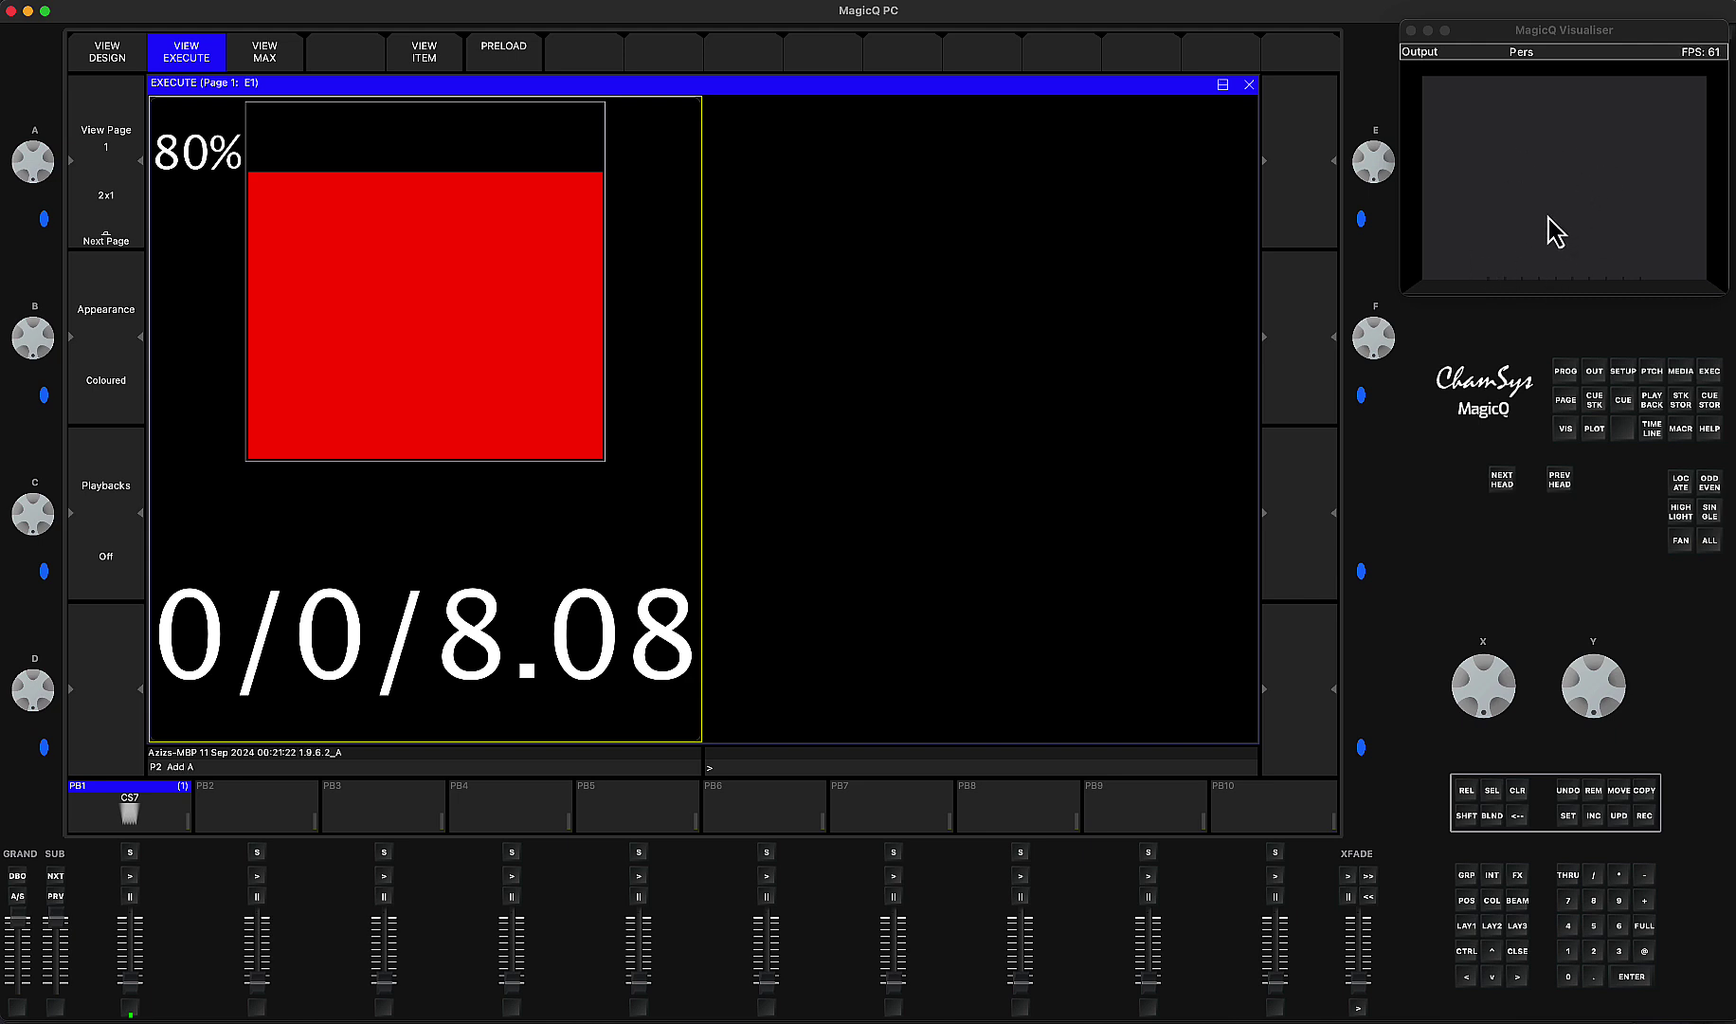
pyautogui.click(130, 1006)
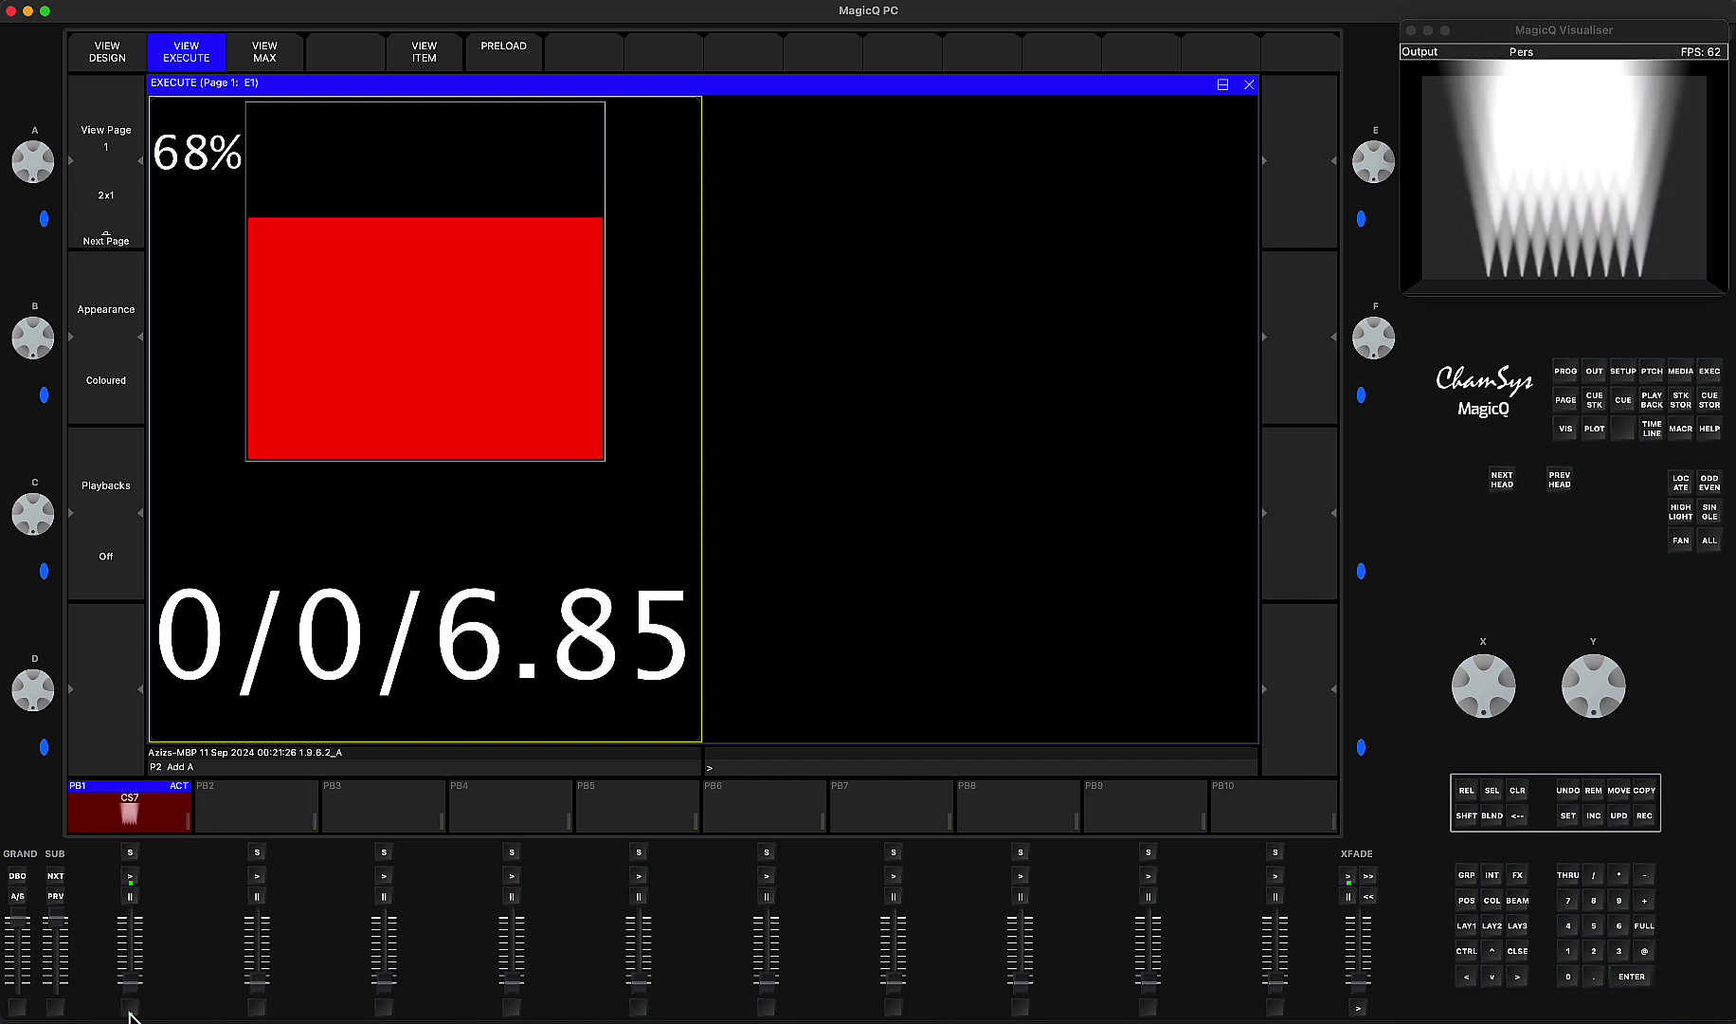
pyautogui.click(130, 1007)
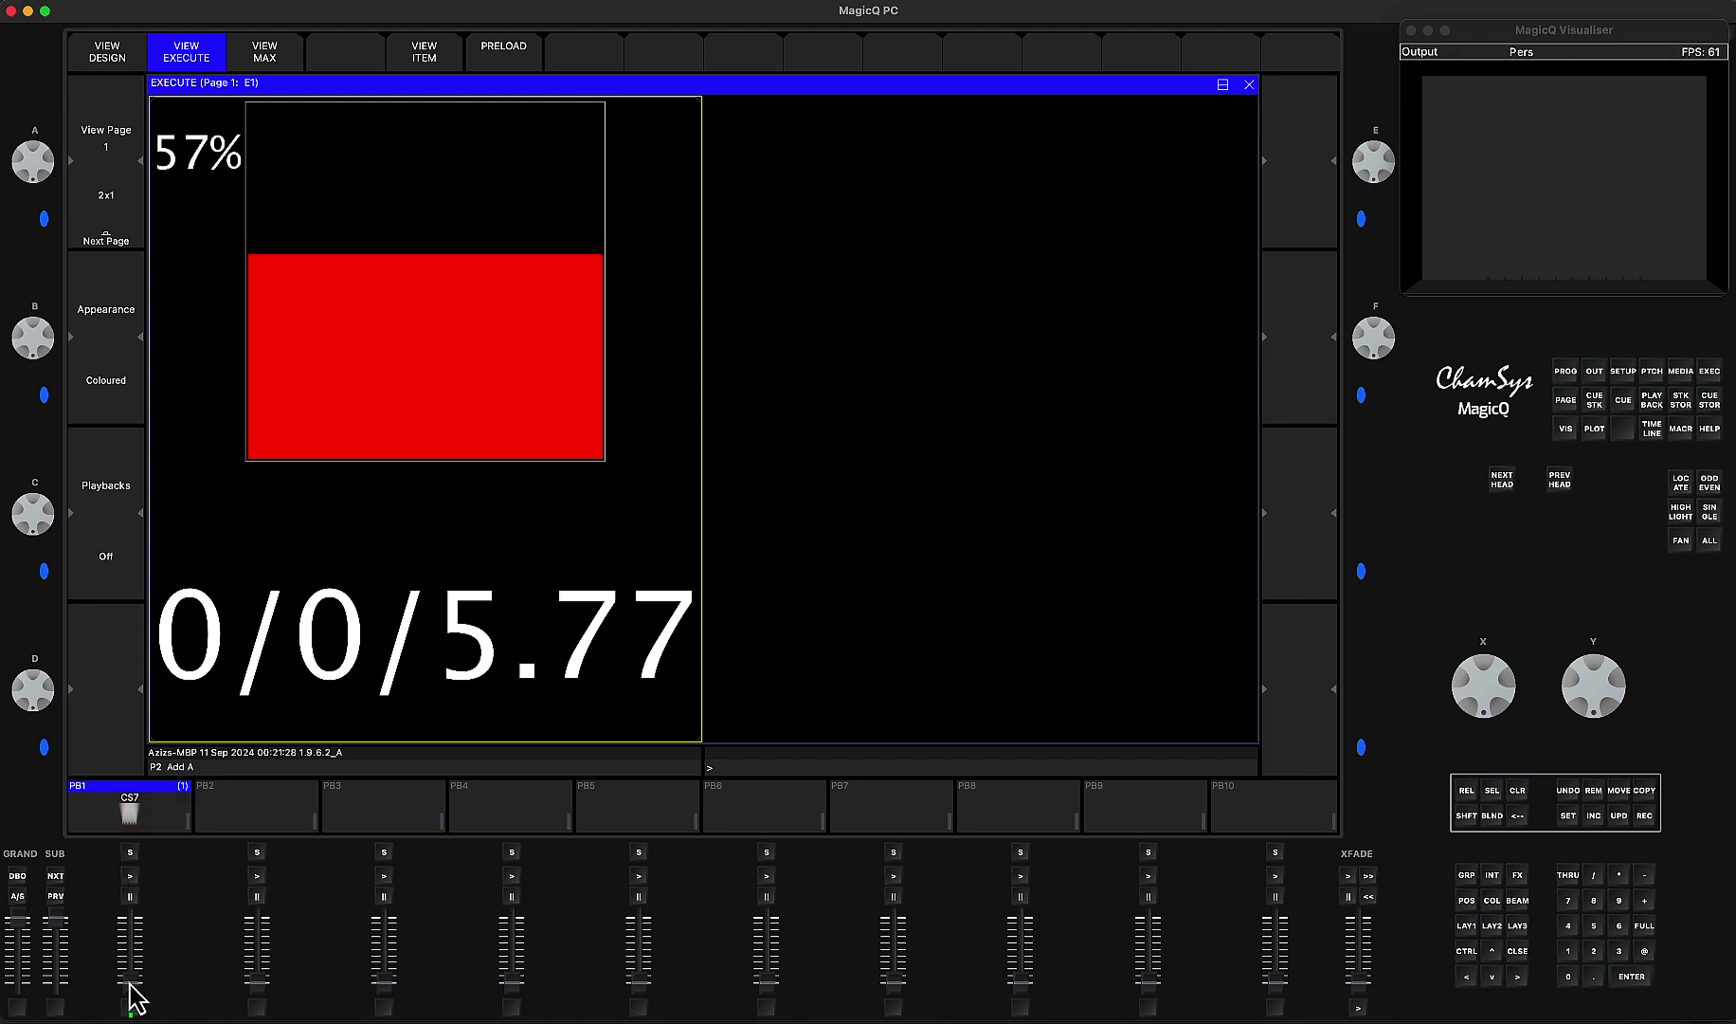
# Pulse CS7 on several times, then raise its PB1 fader to full
pyautogui.click(129, 1006)
pyautogui.click(128, 1007)
pyautogui.click(130, 1007)
pyautogui.click(128, 1007)
pyautogui.click(130, 1007)
pyautogui.click(130, 1007)
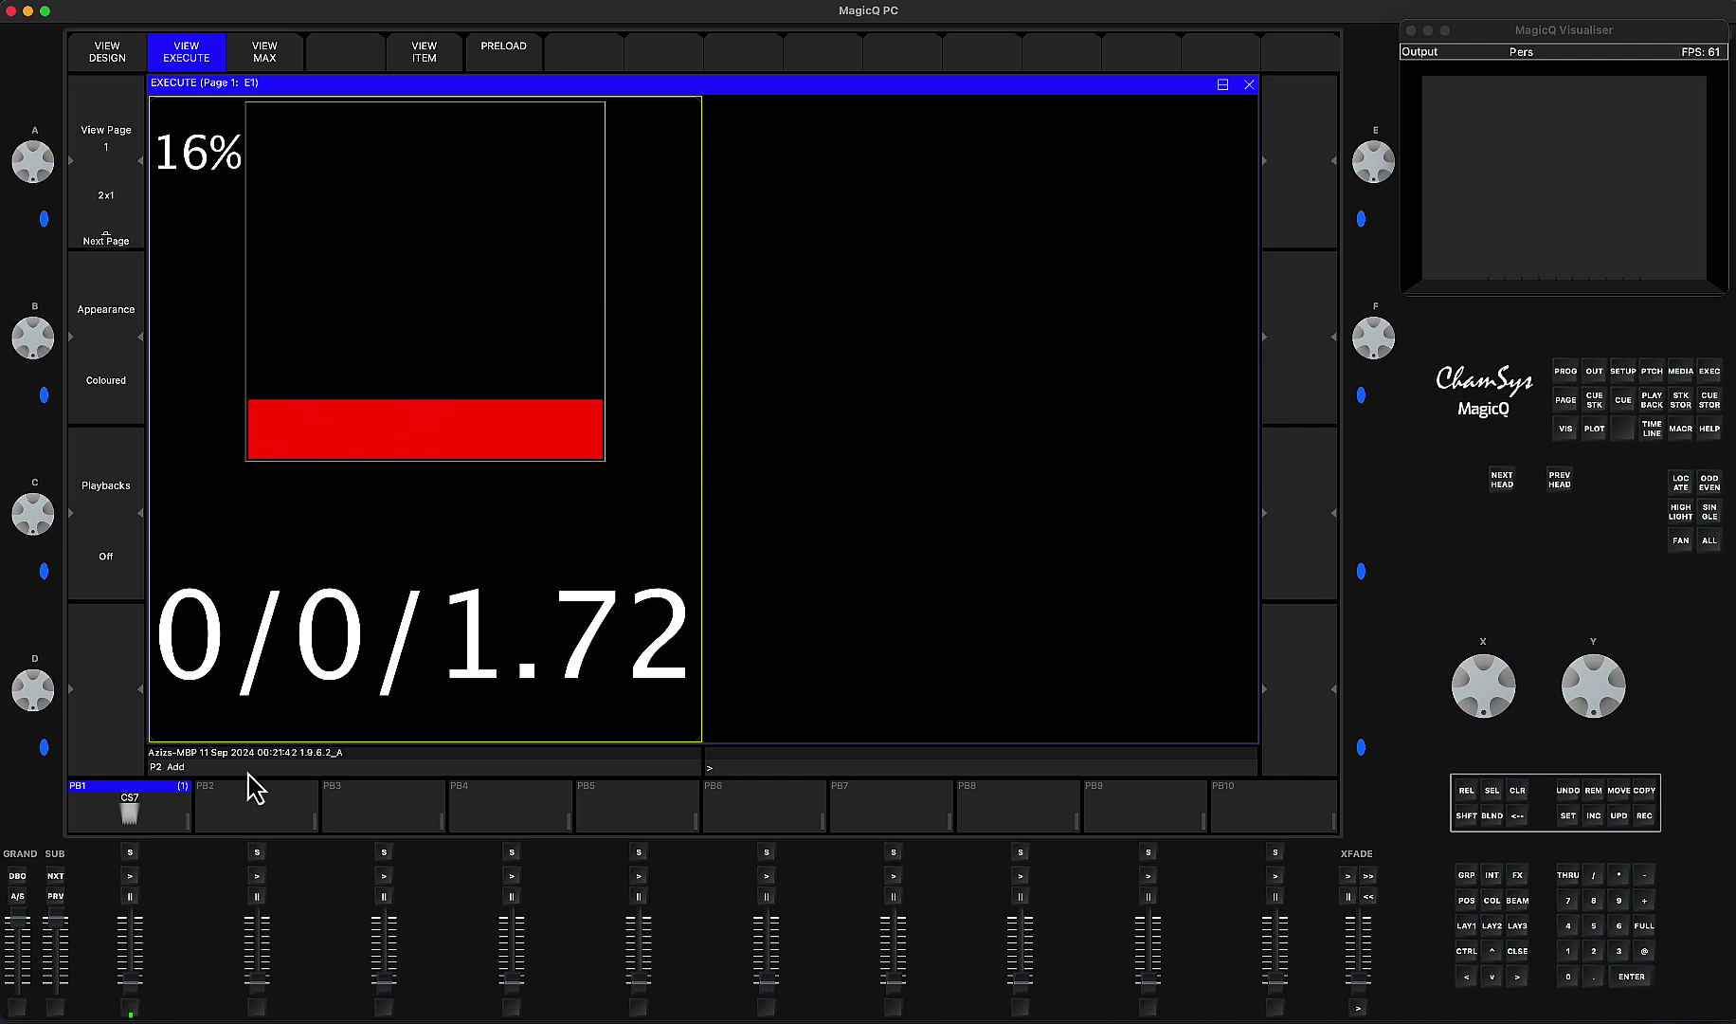
pyautogui.moveTo(128, 990); pyautogui.dragTo(128, 930)
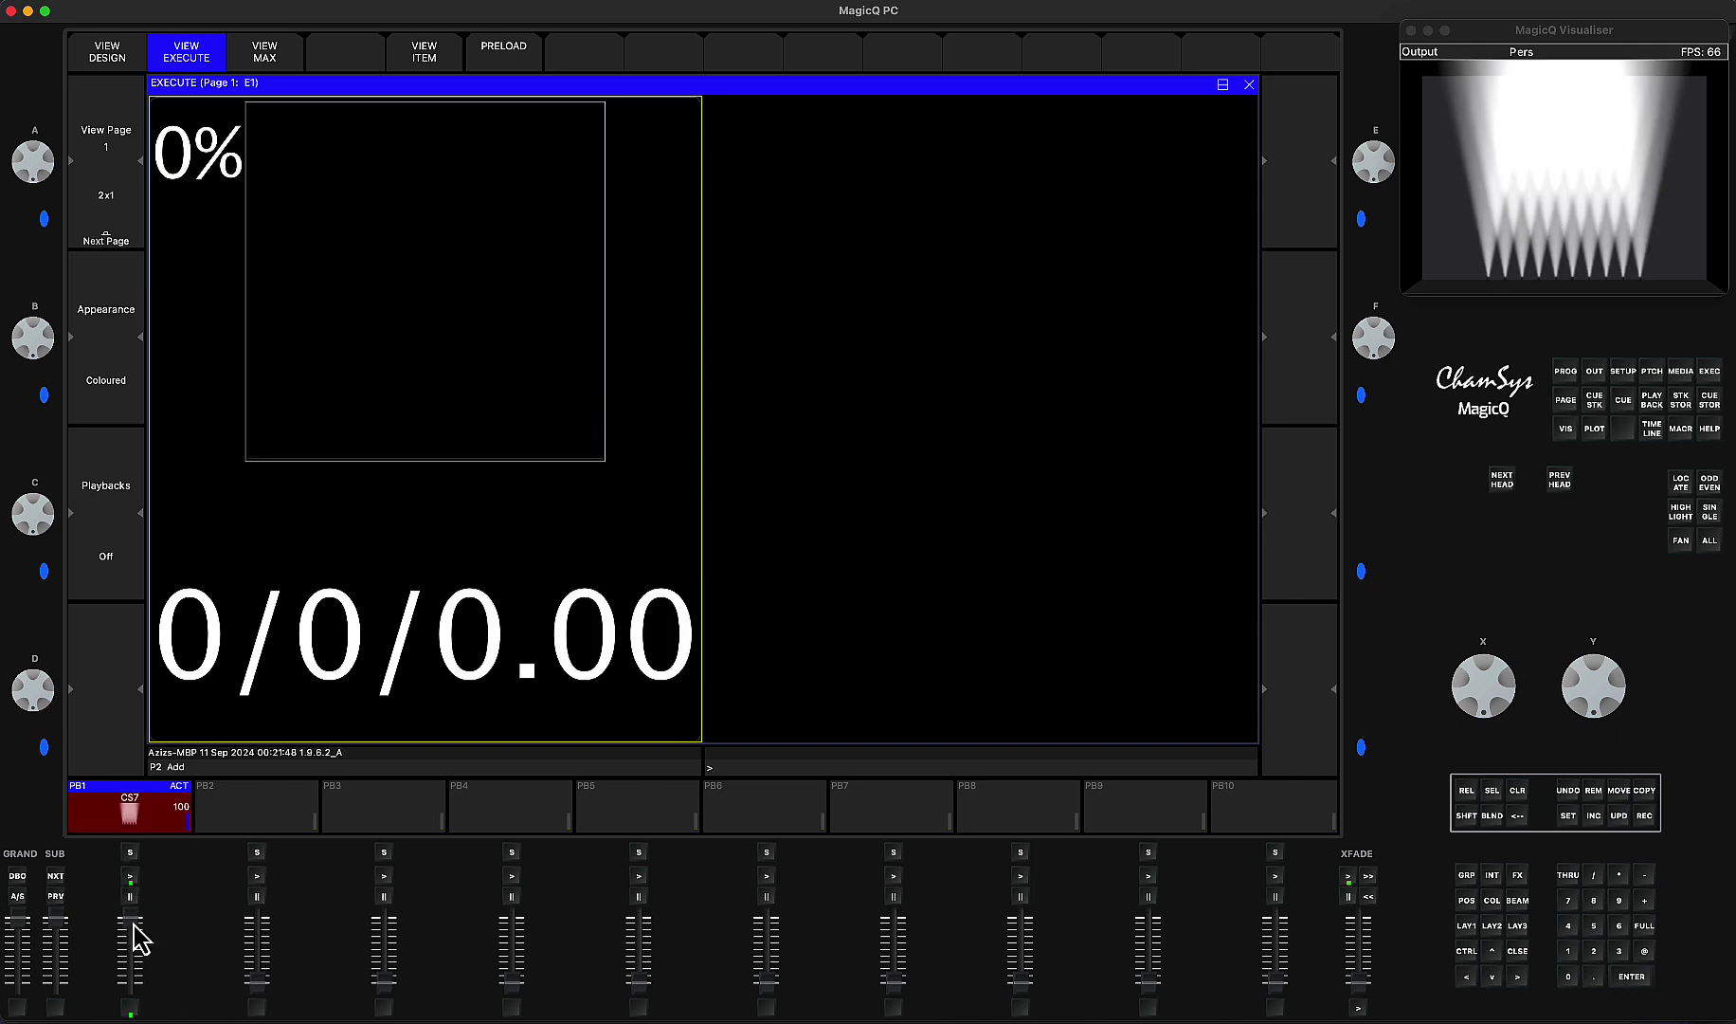
# Bring CS7's PB1 fader back down to zero while the timer keeps counting
pyautogui.moveTo(136, 931); pyautogui.dragTo(129, 936)
pyautogui.scroll(-3, 126, 996)
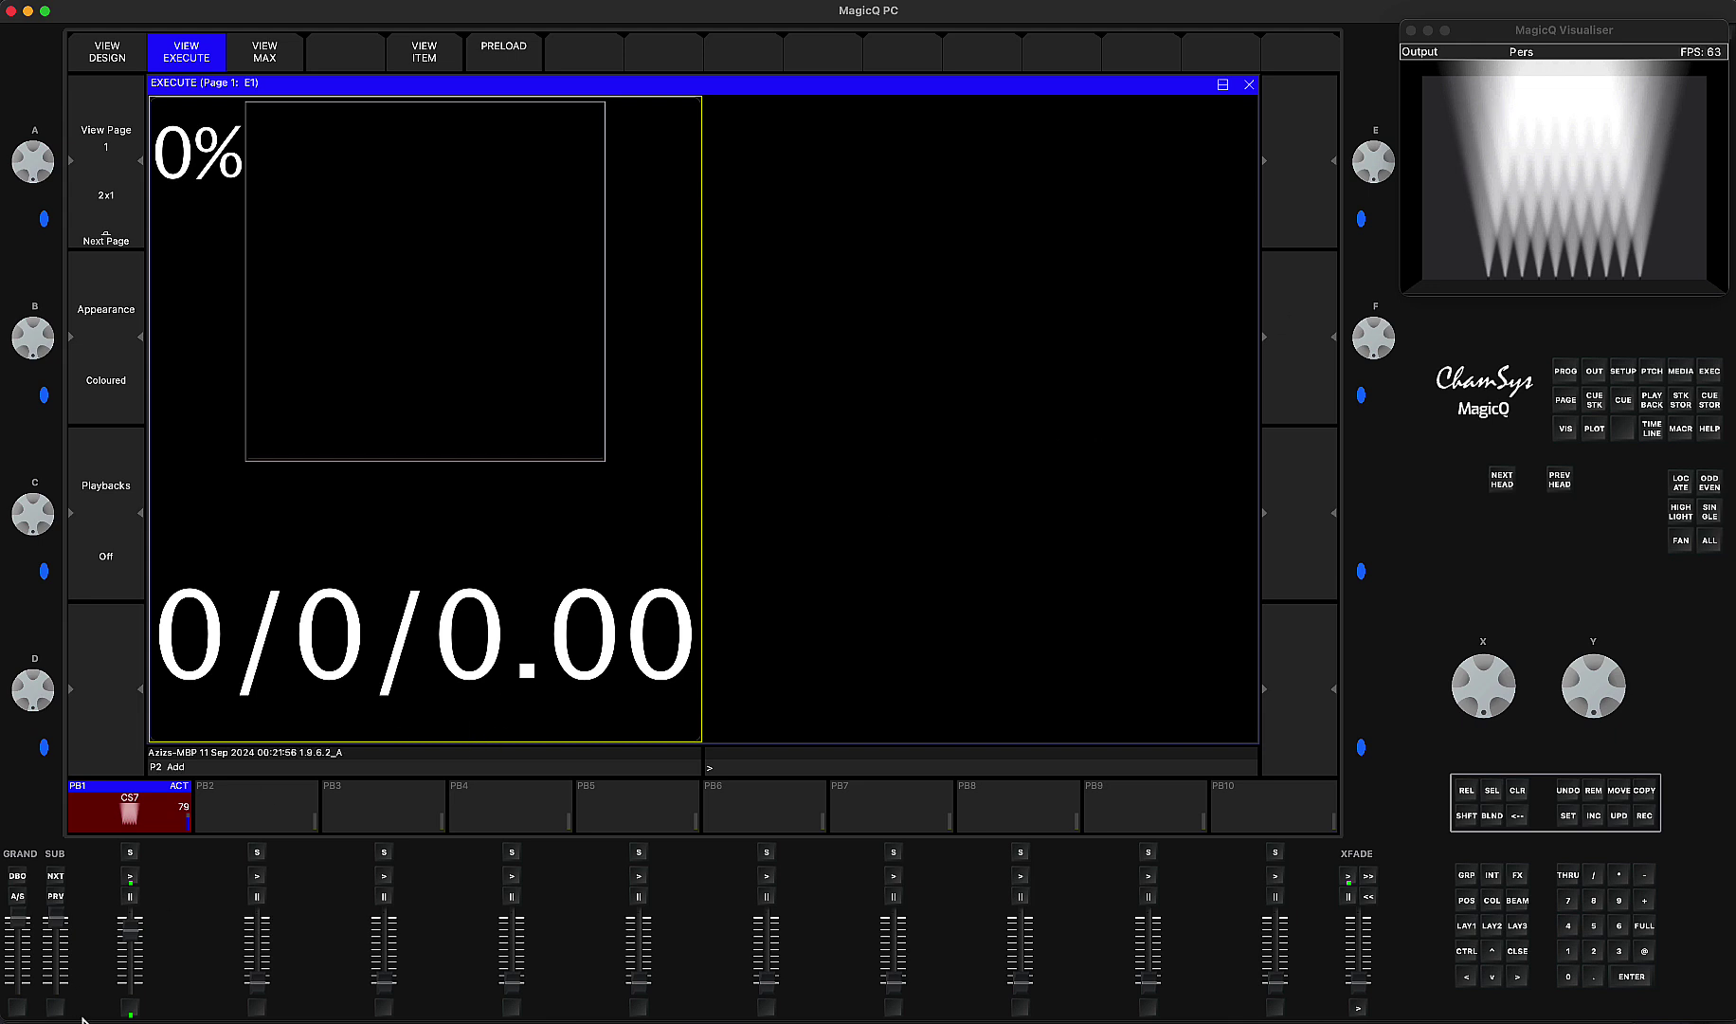
pyautogui.scroll(2, 130, 933)
pyautogui.scroll(2, 128, 927)
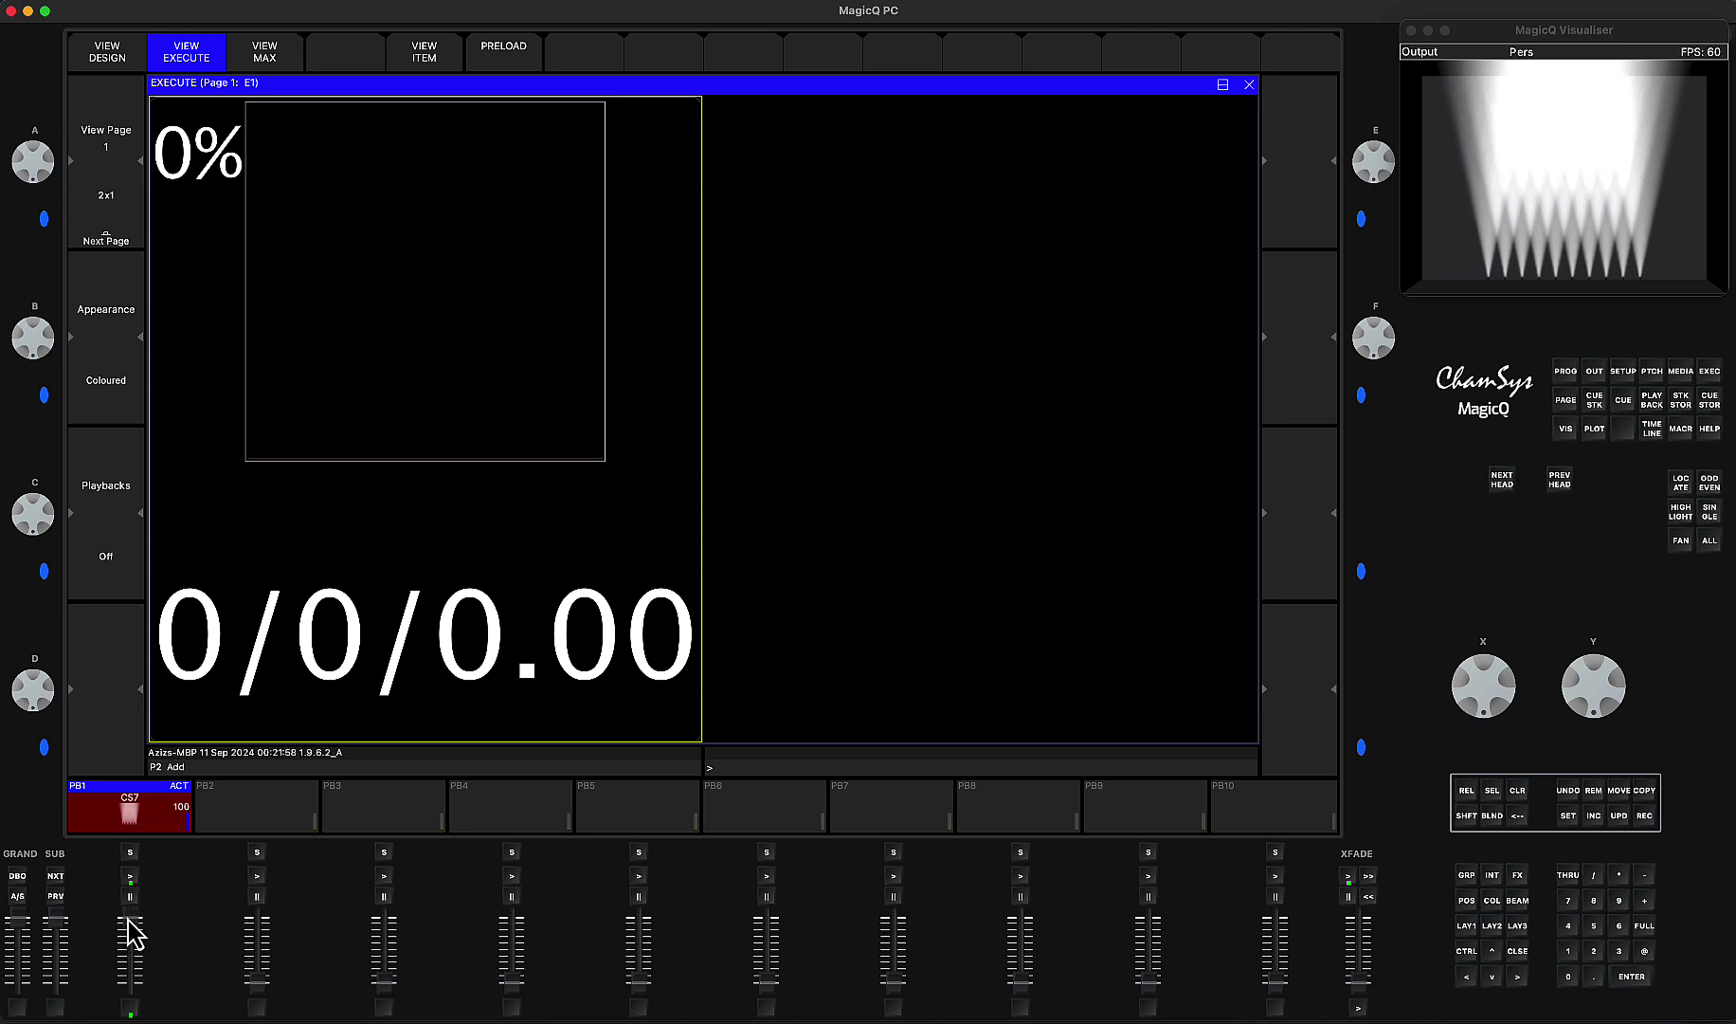
pyautogui.moveTo(130, 931); pyautogui.dragTo(130, 981)
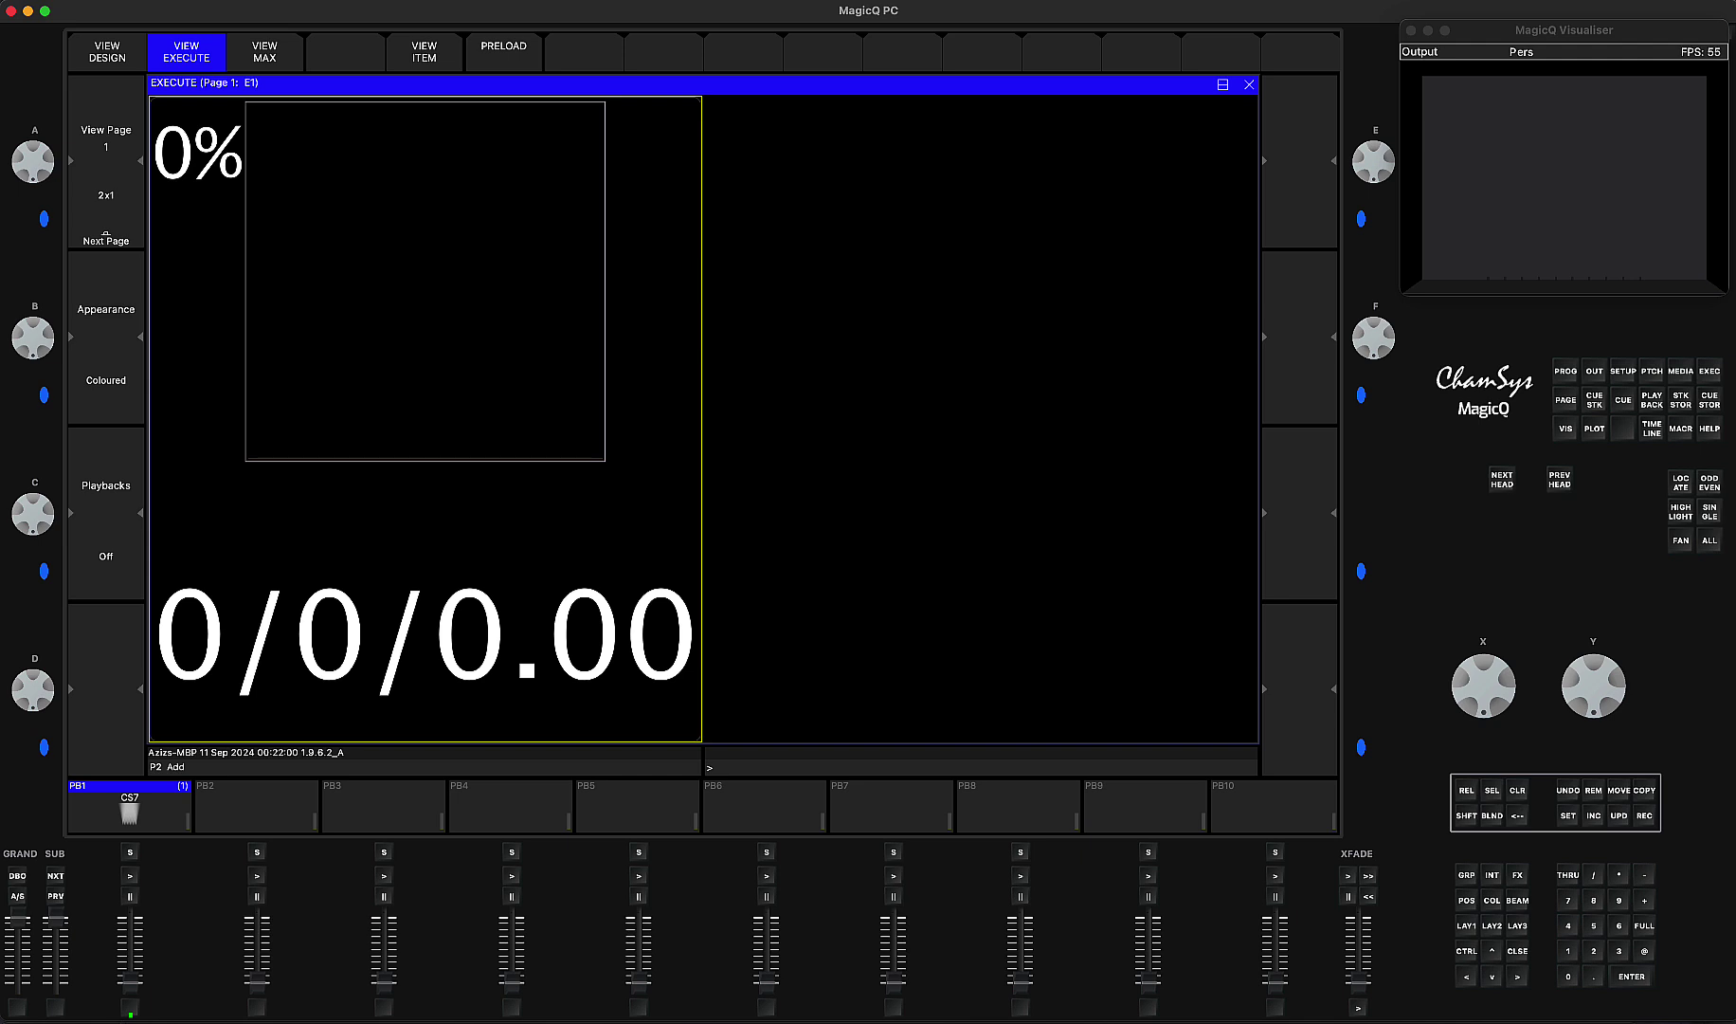
pyautogui.scroll(5, 157, 919)
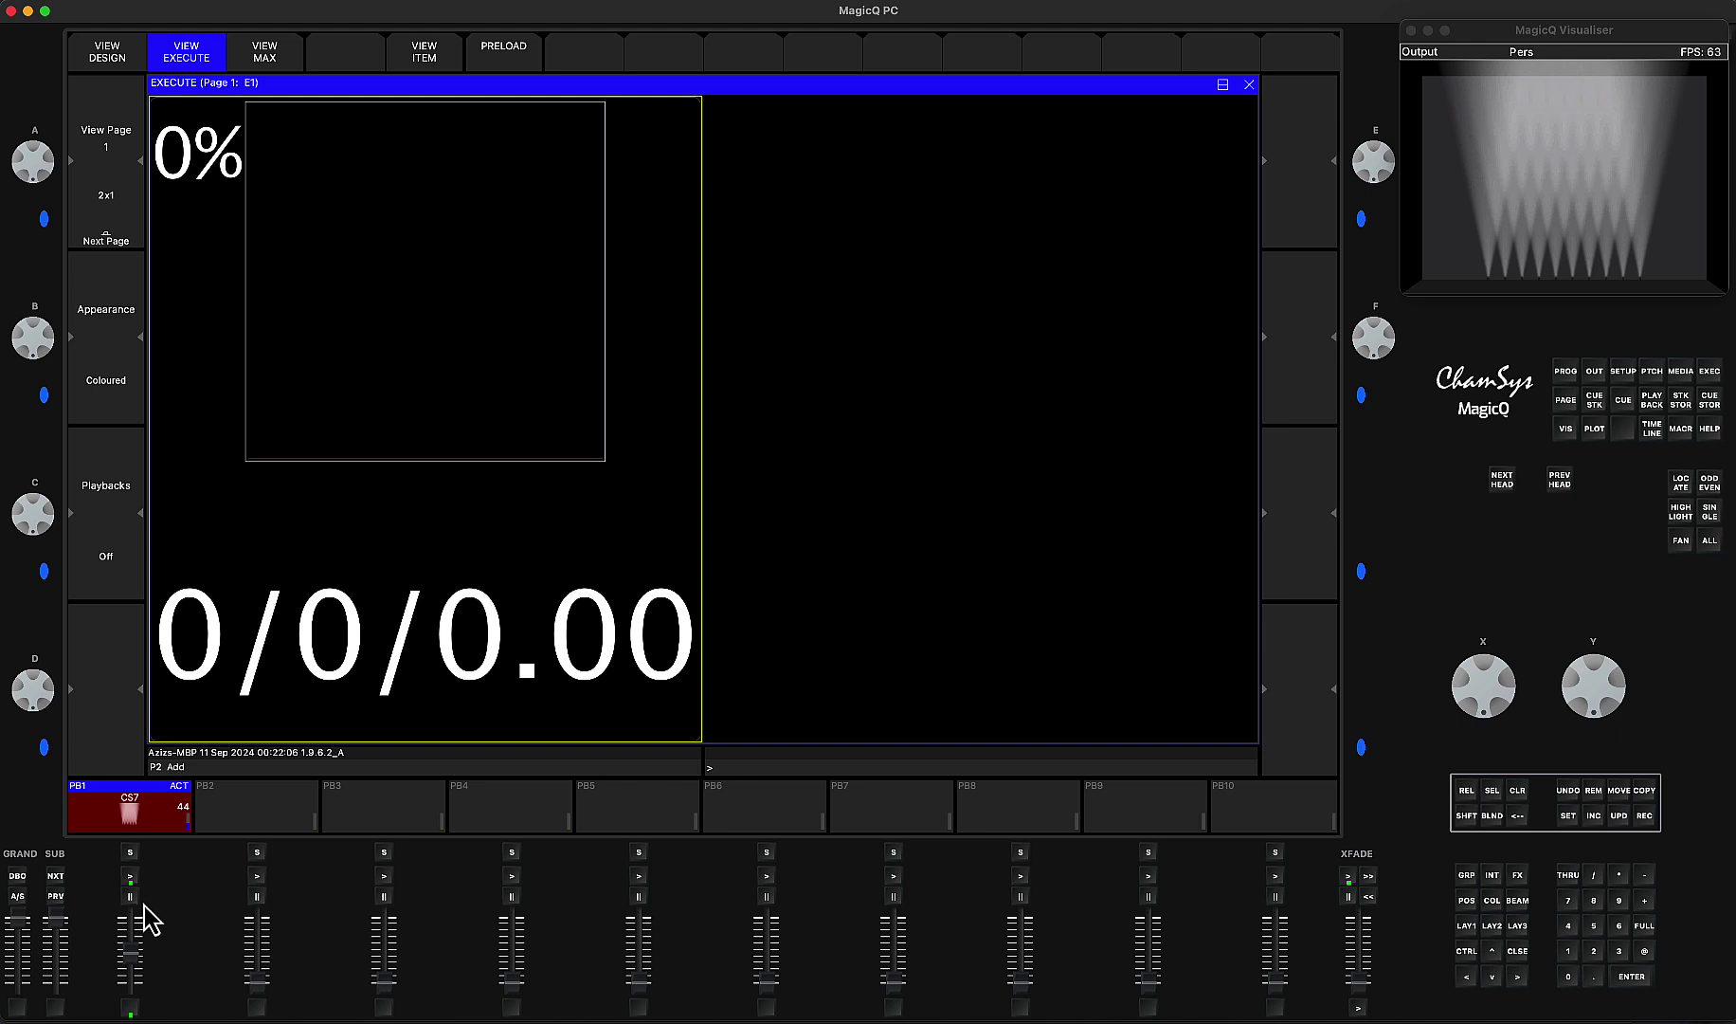
pyautogui.moveTo(134, 950); pyautogui.dragTo(134, 995)
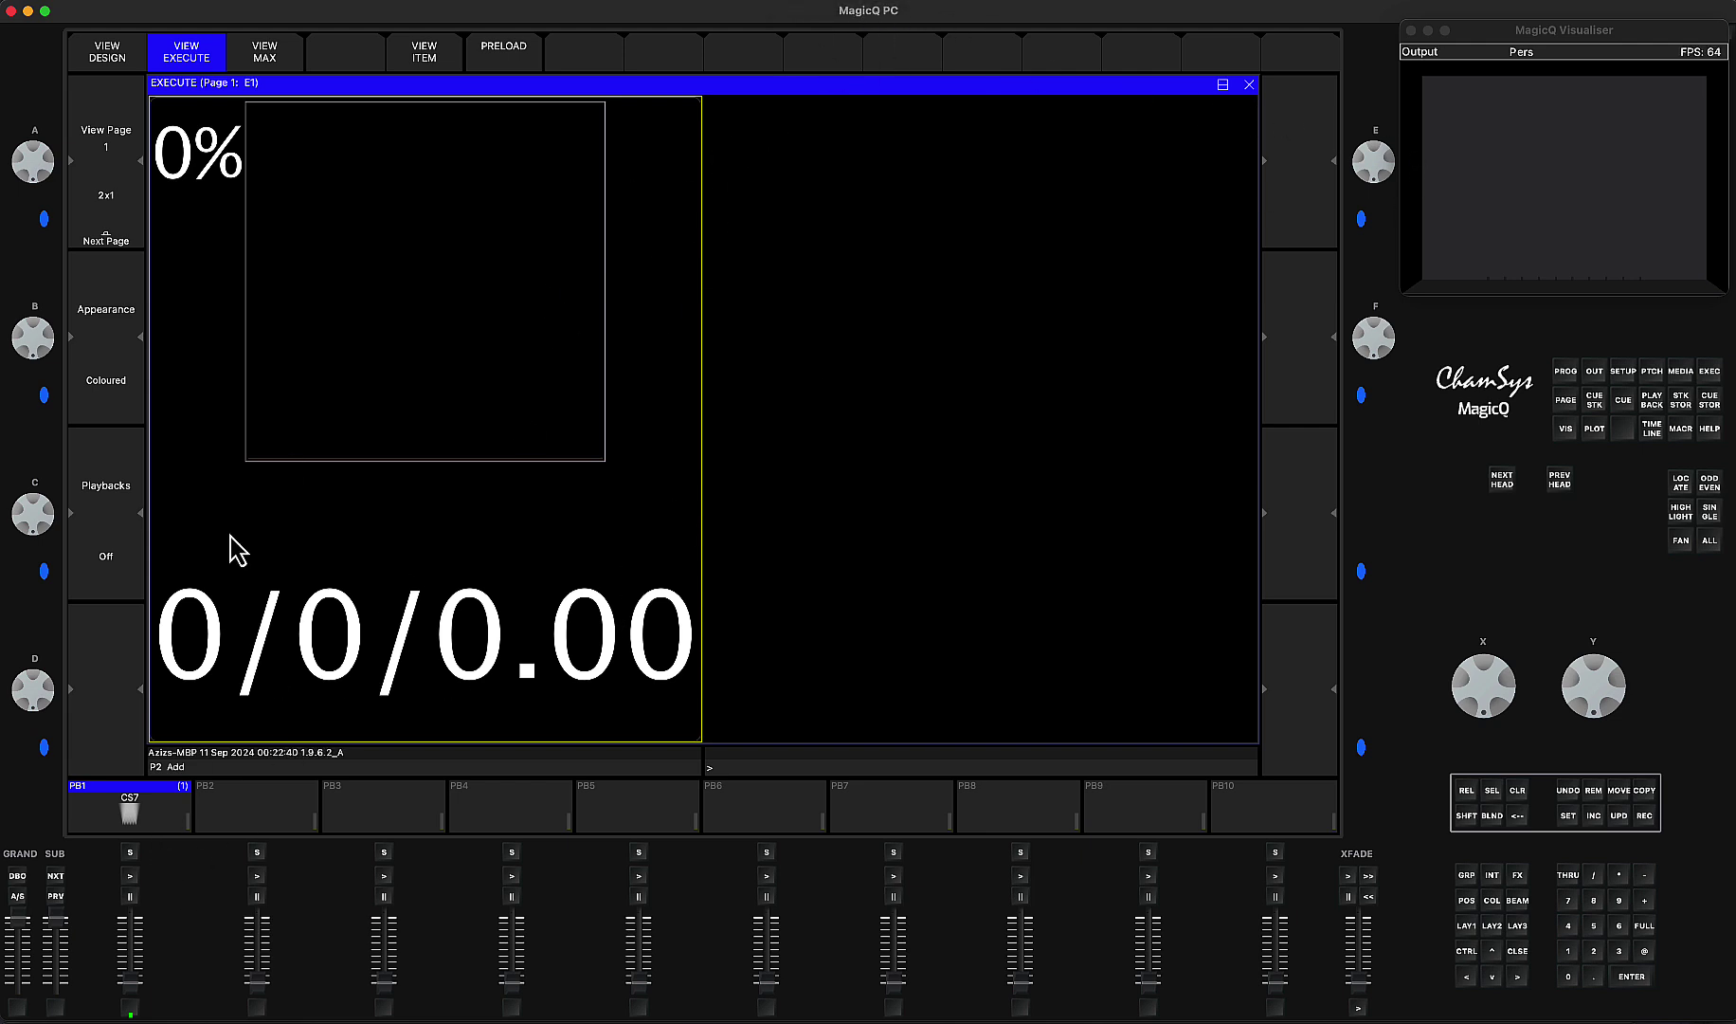
# Activate and release CS7 again so the timer ends at 0/0/0.00, 0%
pyautogui.click(130, 874)
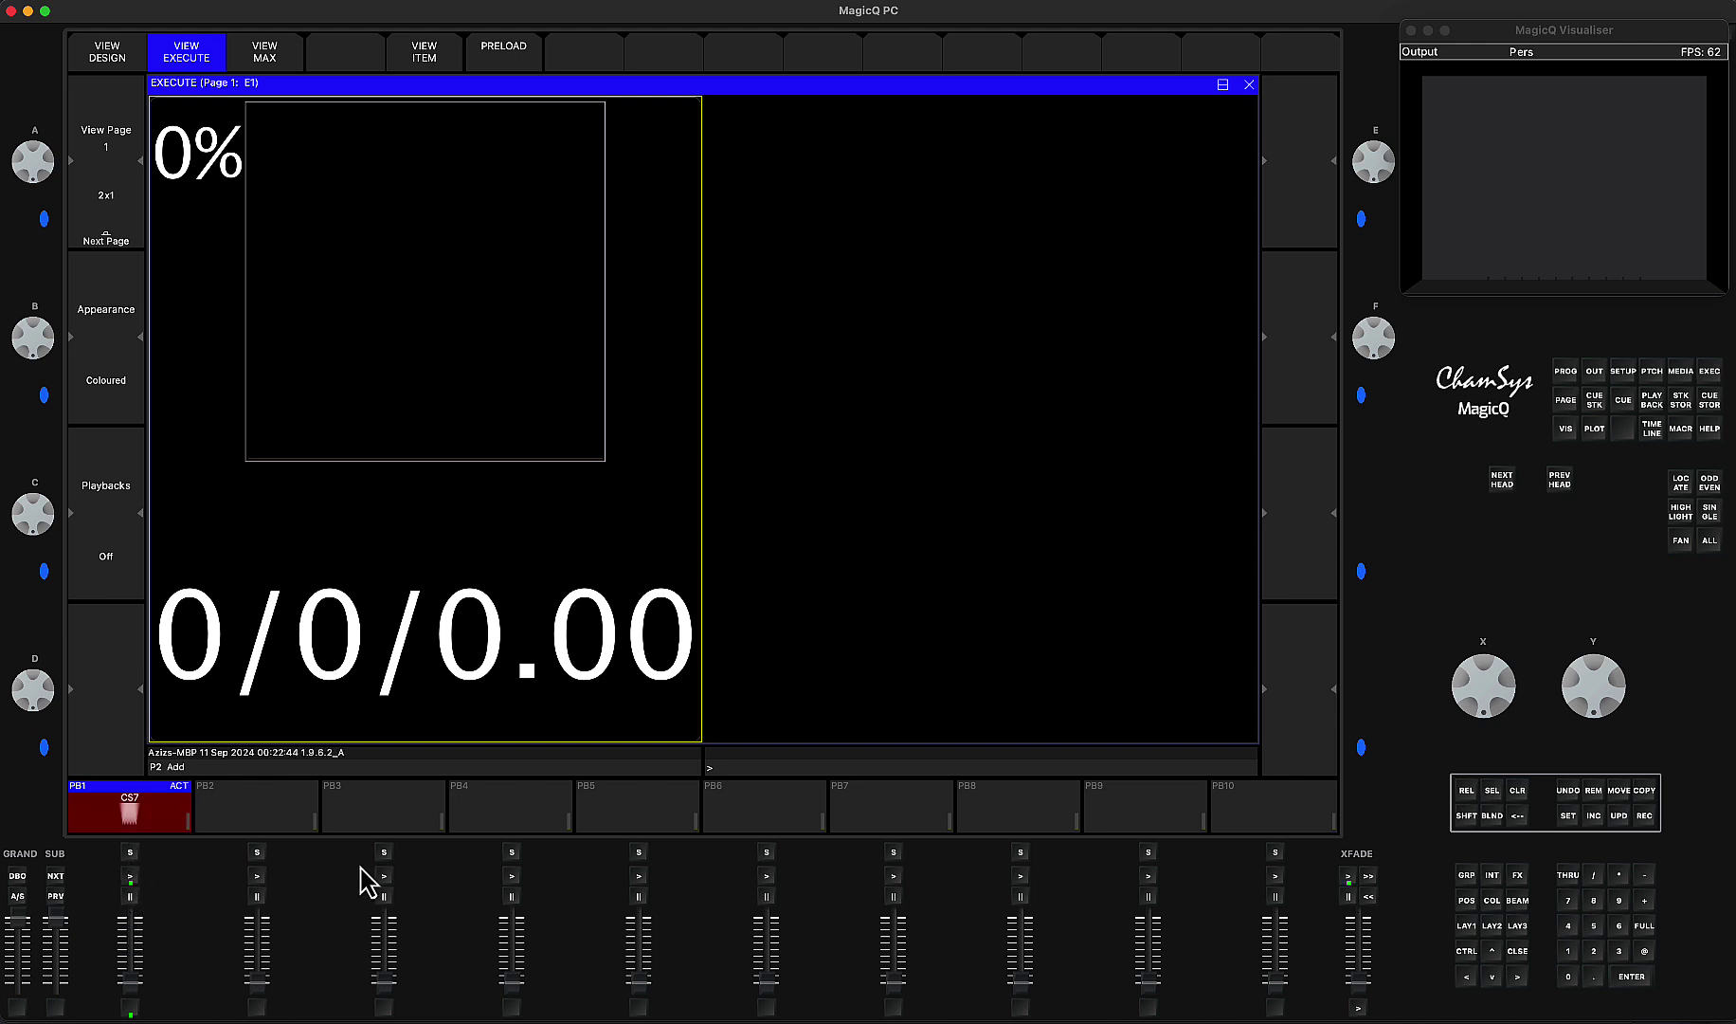
pyautogui.click(1468, 792)
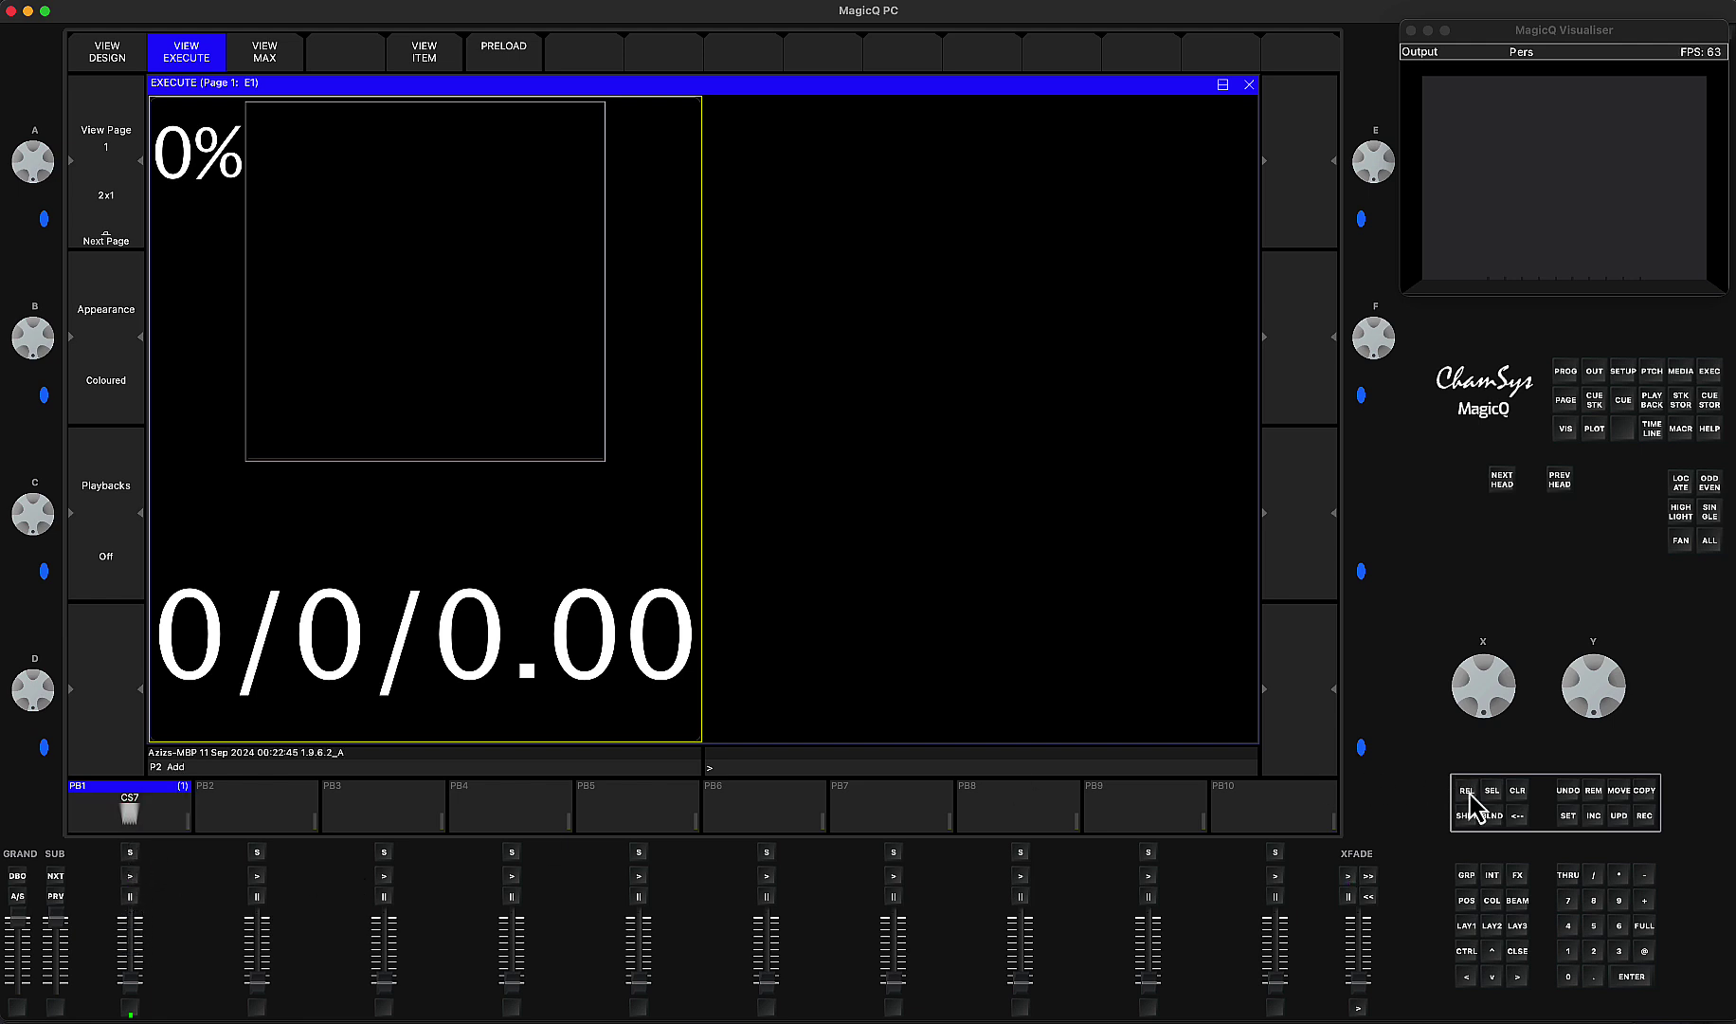
pyautogui.doubleClick(130, 852)
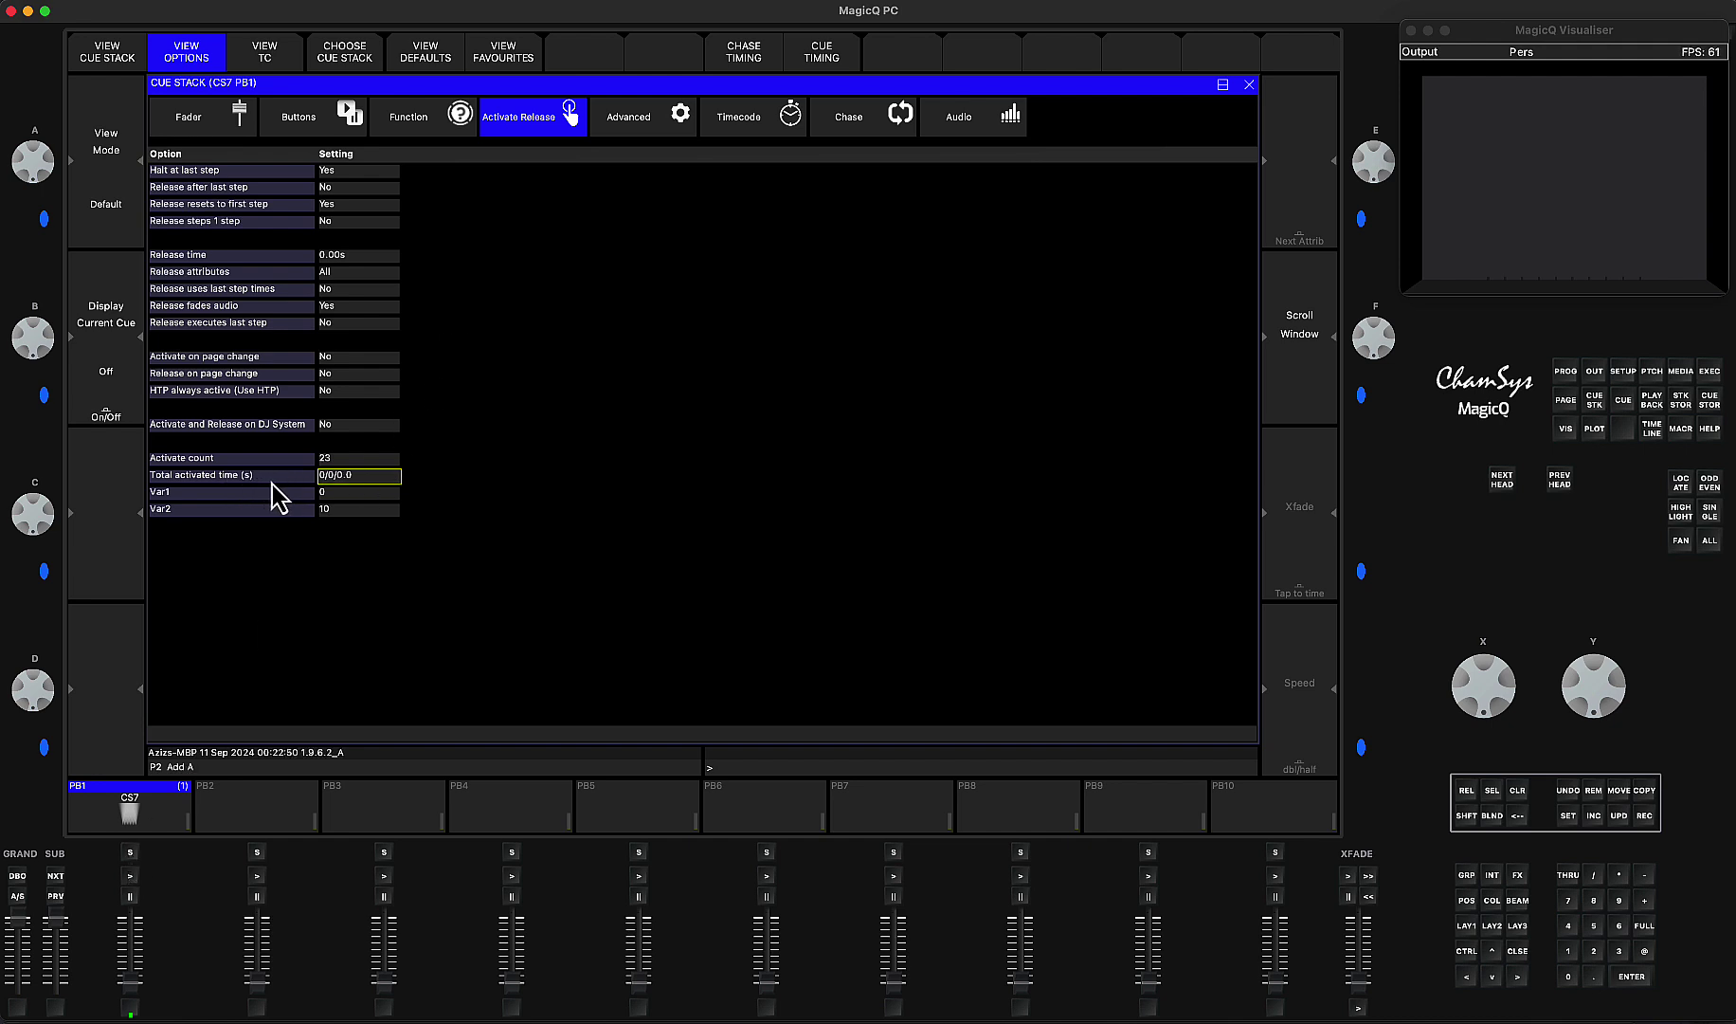
# Zero CS7's Activate count and total activated time so the timer reads 0/0/10.00 at 100%
pyautogui.click(333, 459)
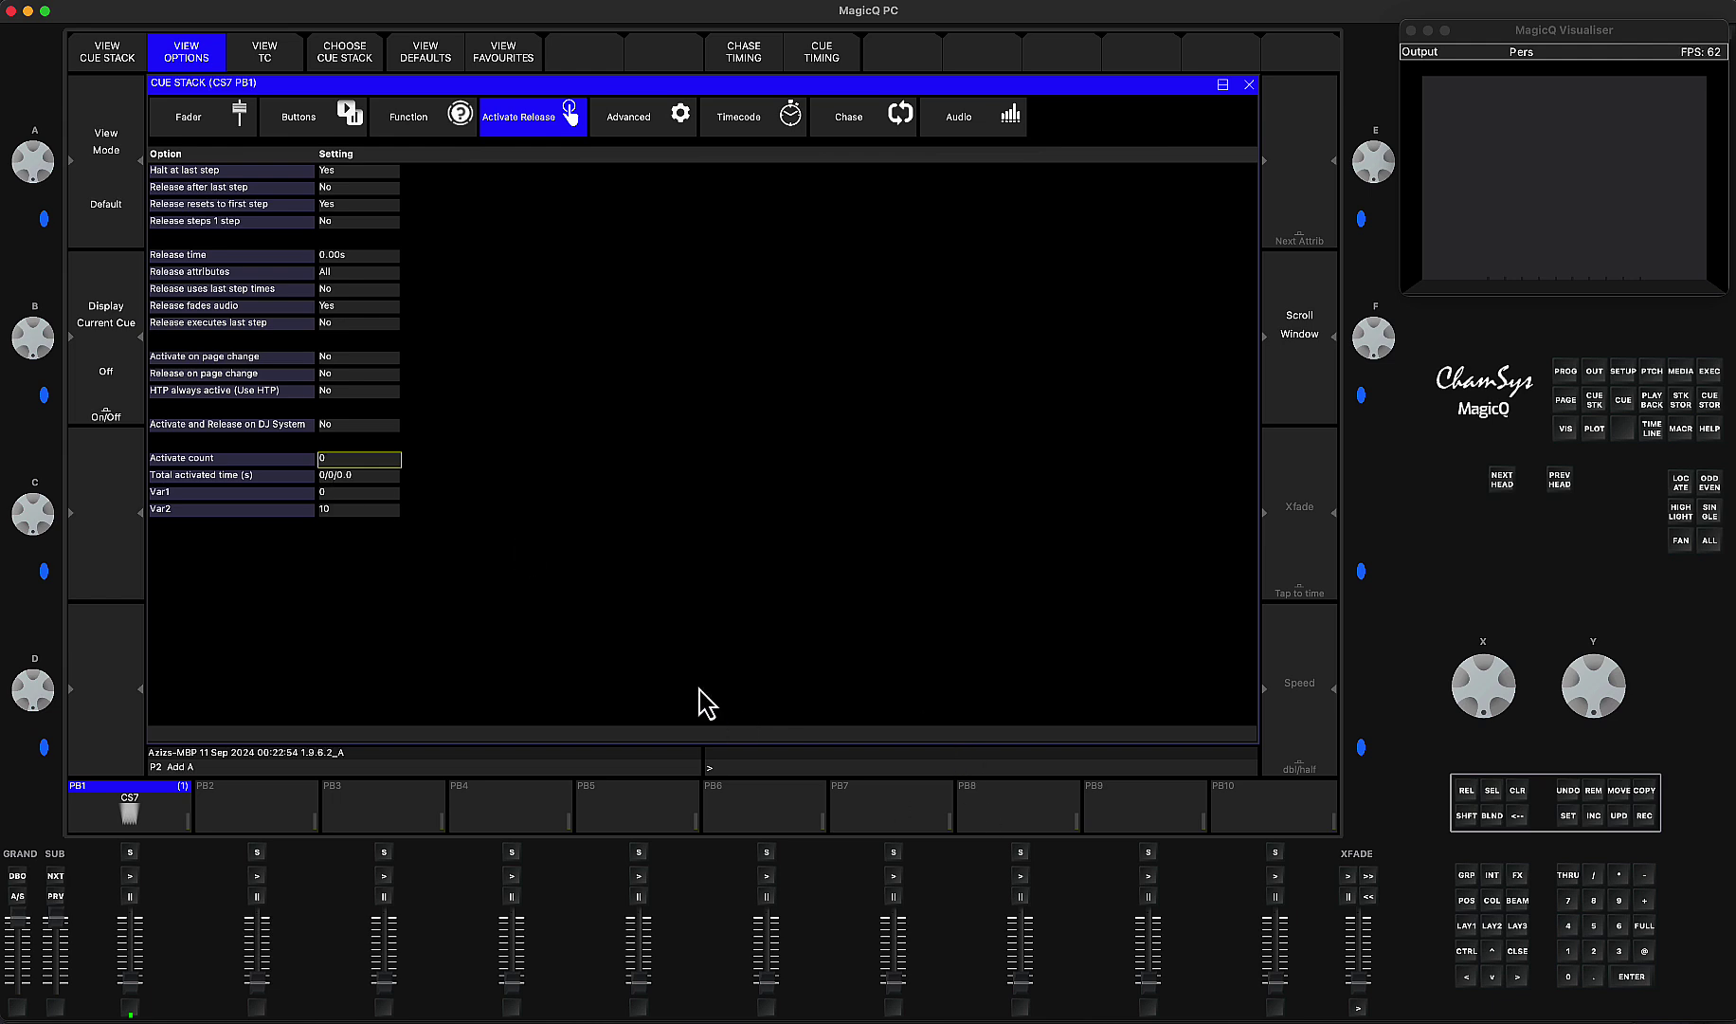
pyautogui.click(1710, 372)
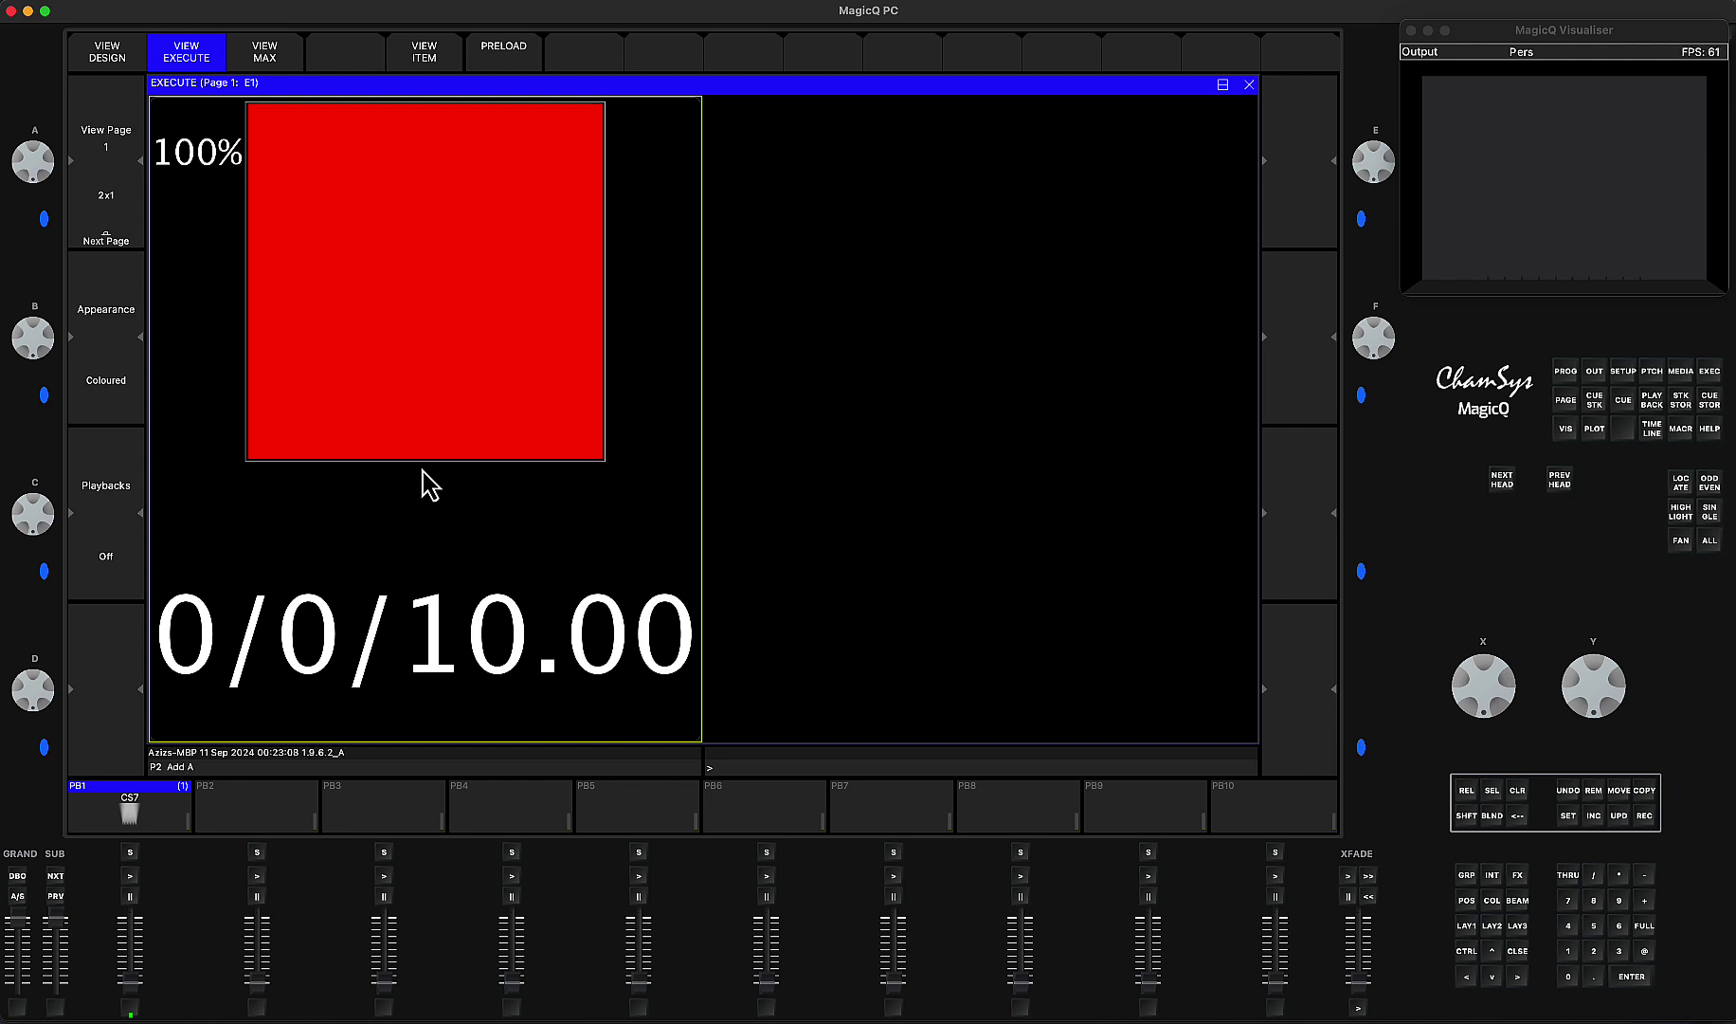
pyautogui.click(1678, 431)
# Switch the macro window to the automation list and select entry 57
pyautogui.click(107, 59)
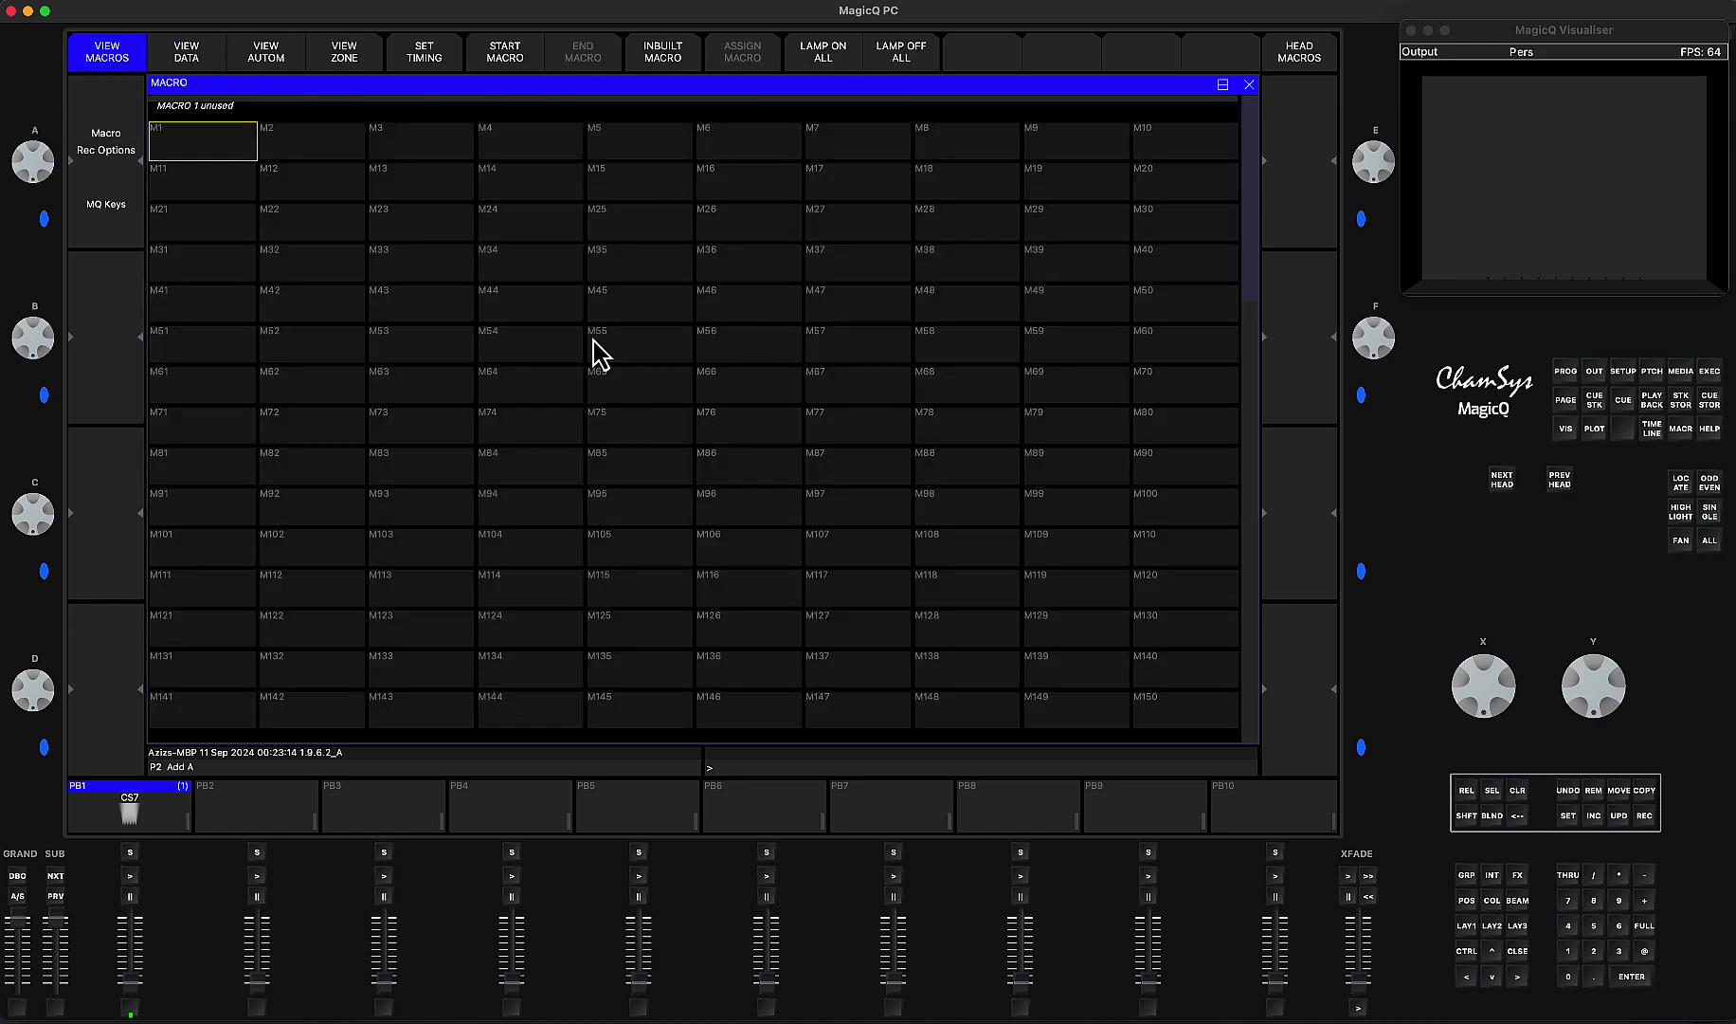
pyautogui.click(273, 62)
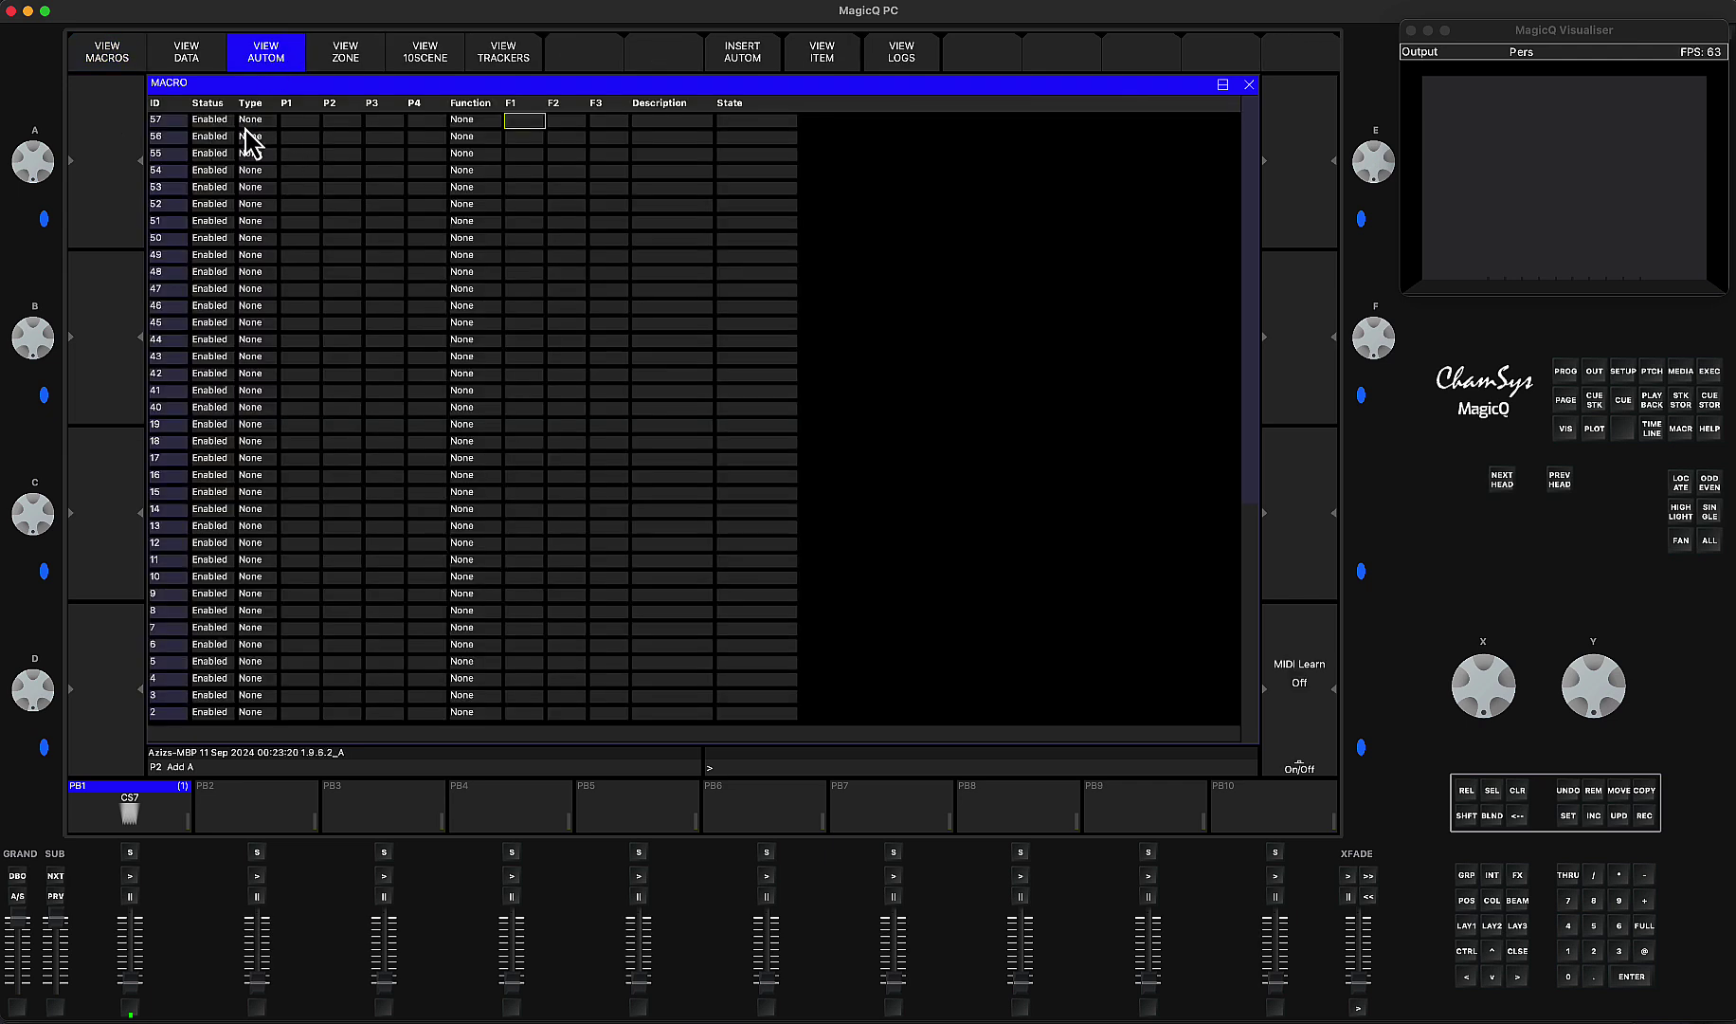
pyautogui.click(162, 121)
# Set automation 57's type to Variable and bring up the CS7 cue stack
pyautogui.click(224, 128)
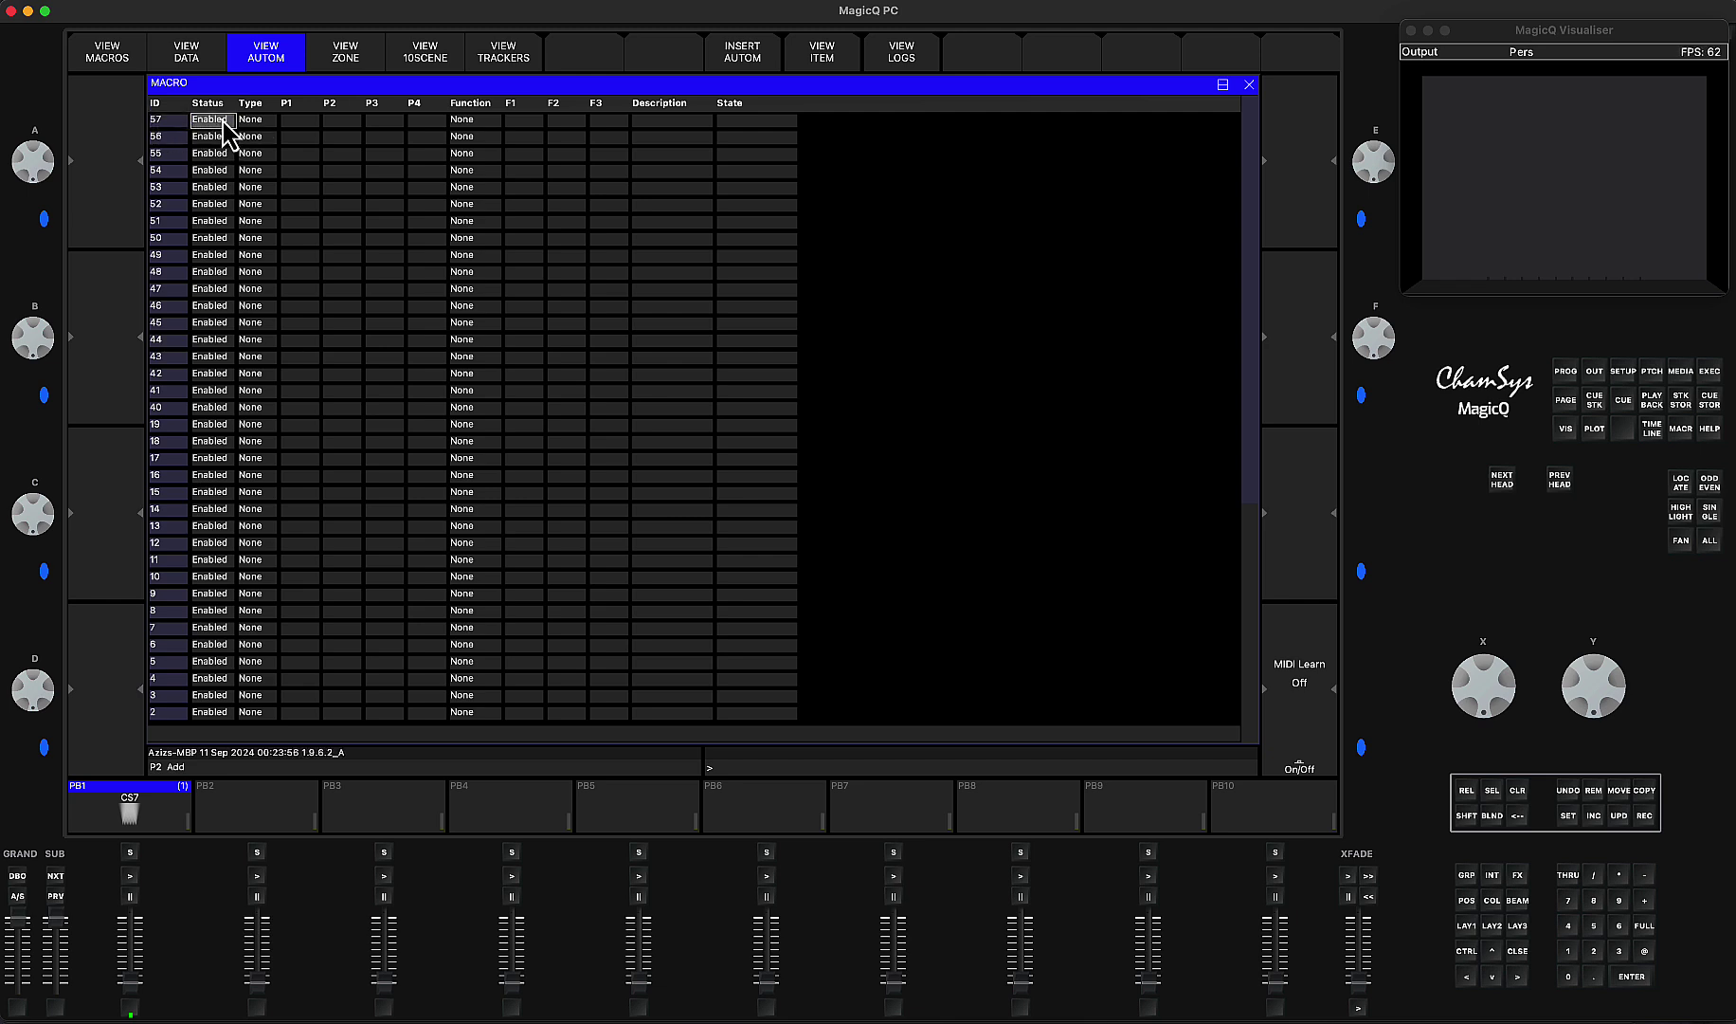
pyautogui.click(224, 128)
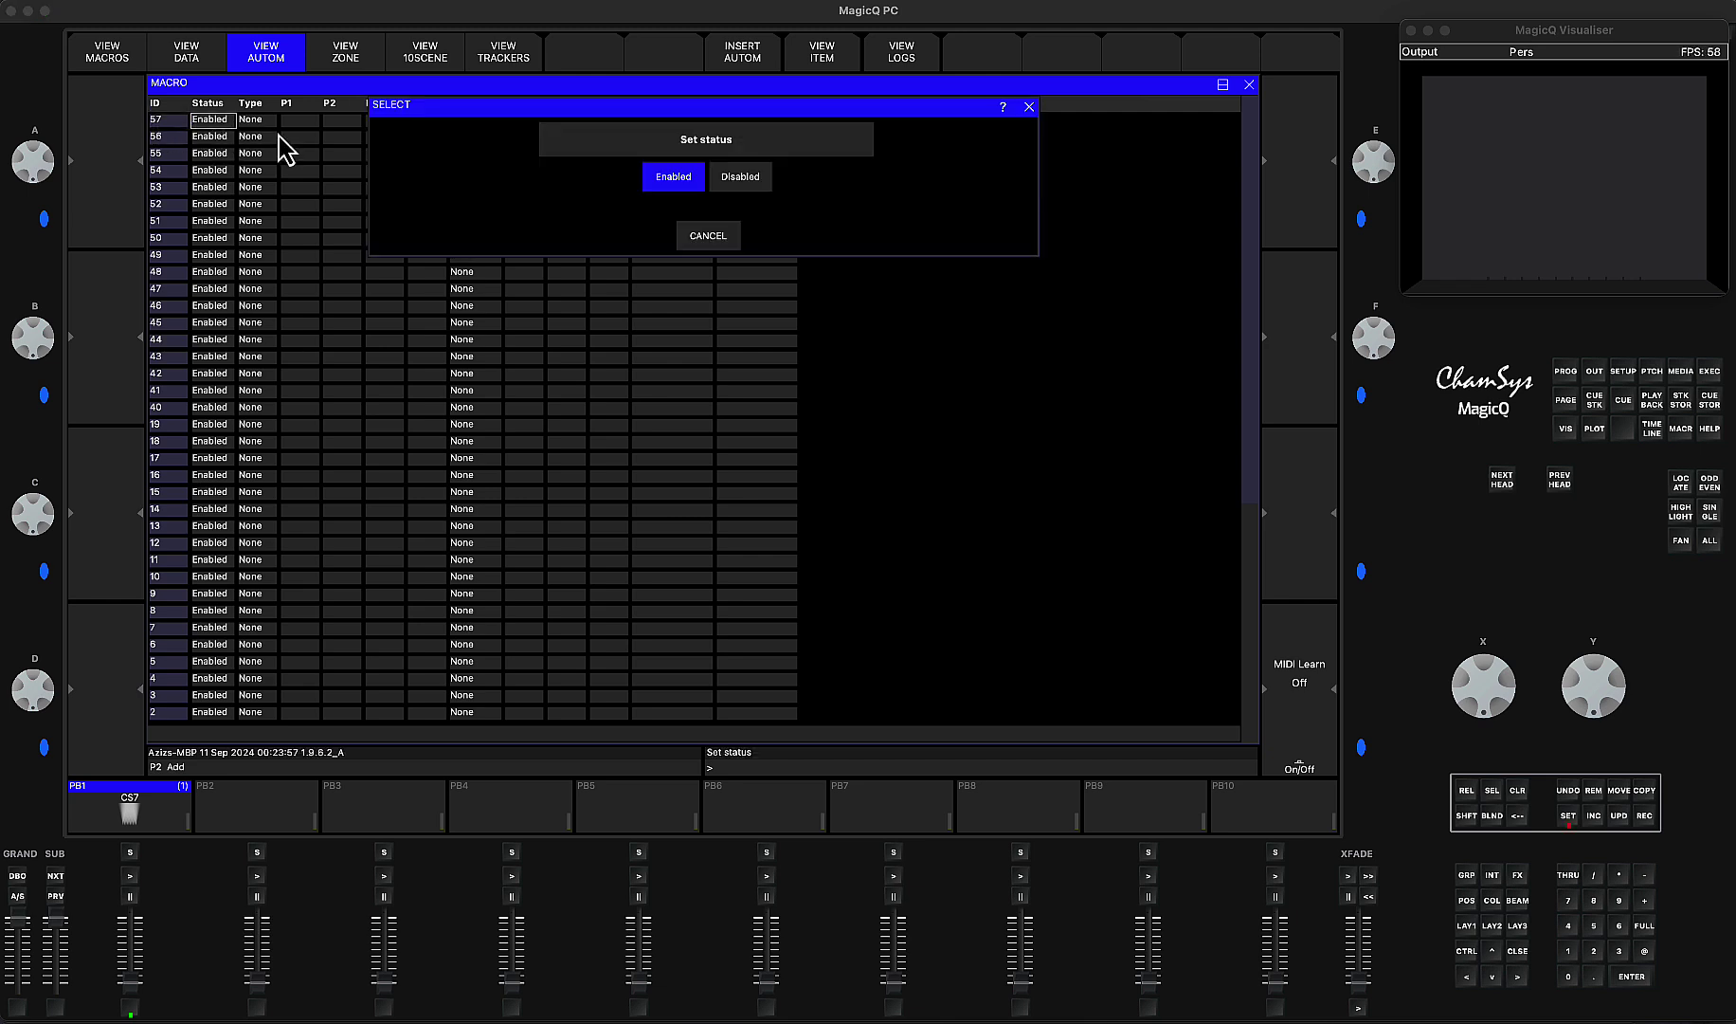
pyautogui.click(712, 237)
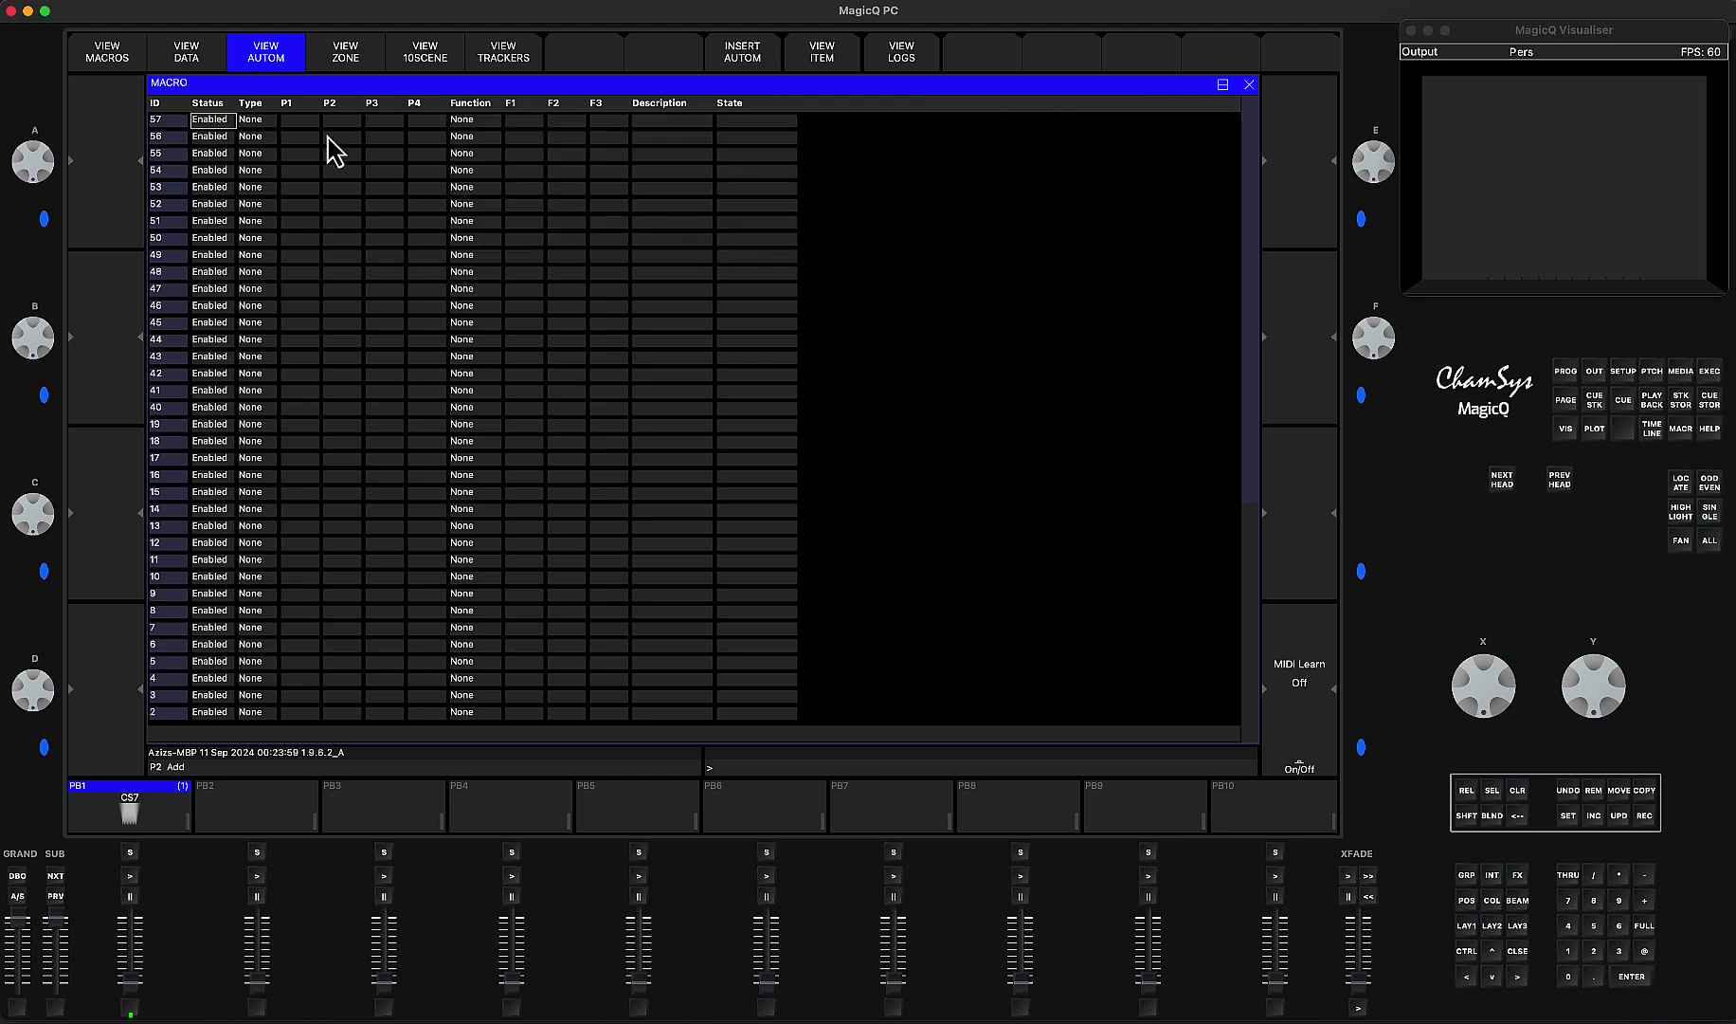
pyautogui.click(252, 121)
pyautogui.click(252, 121)
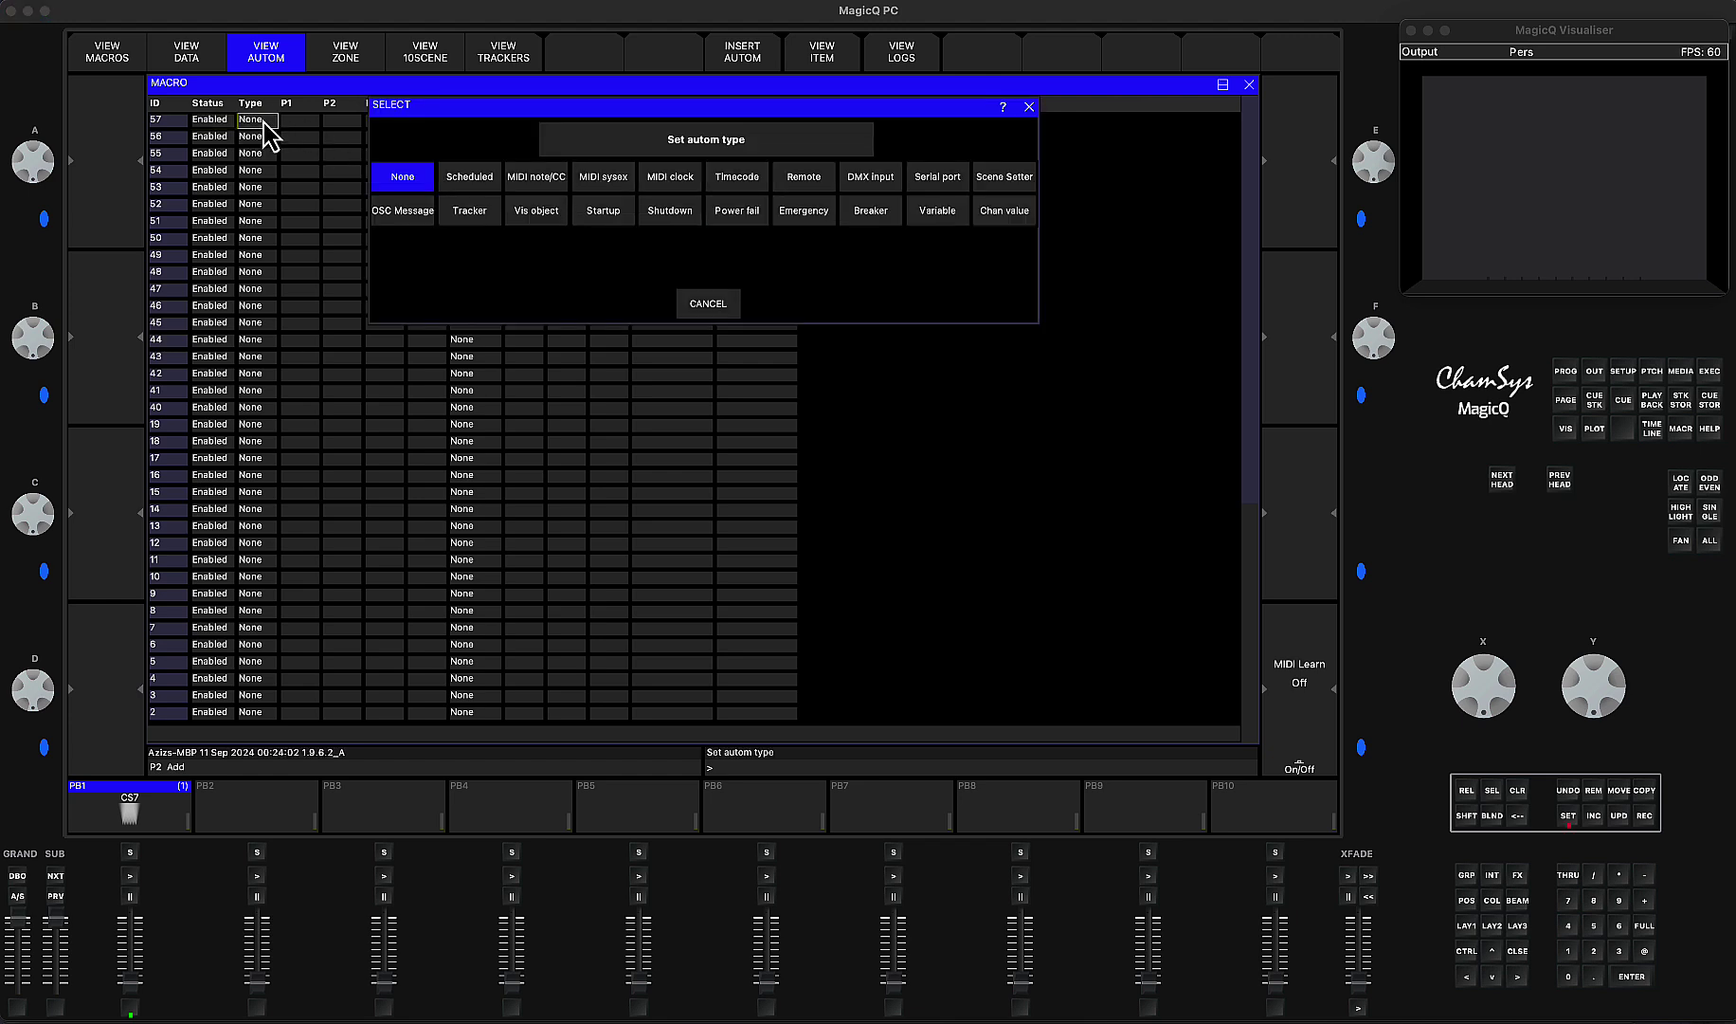
pyautogui.click(943, 213)
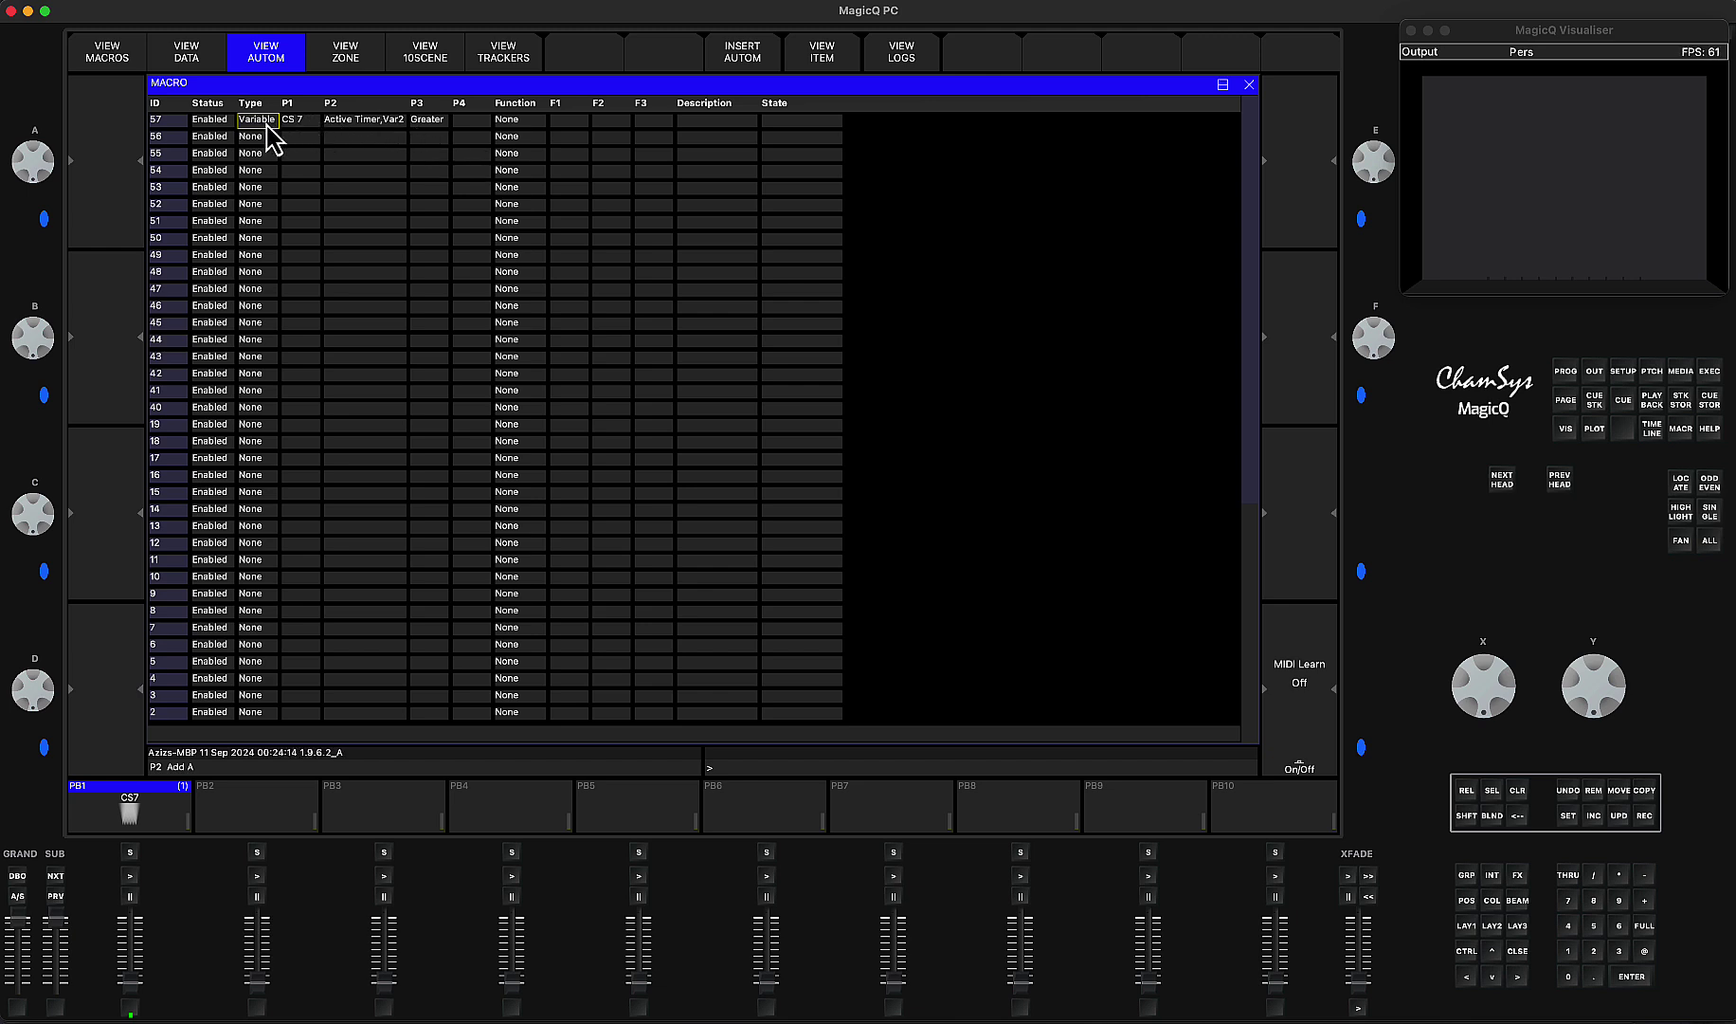
pyautogui.click(130, 852)
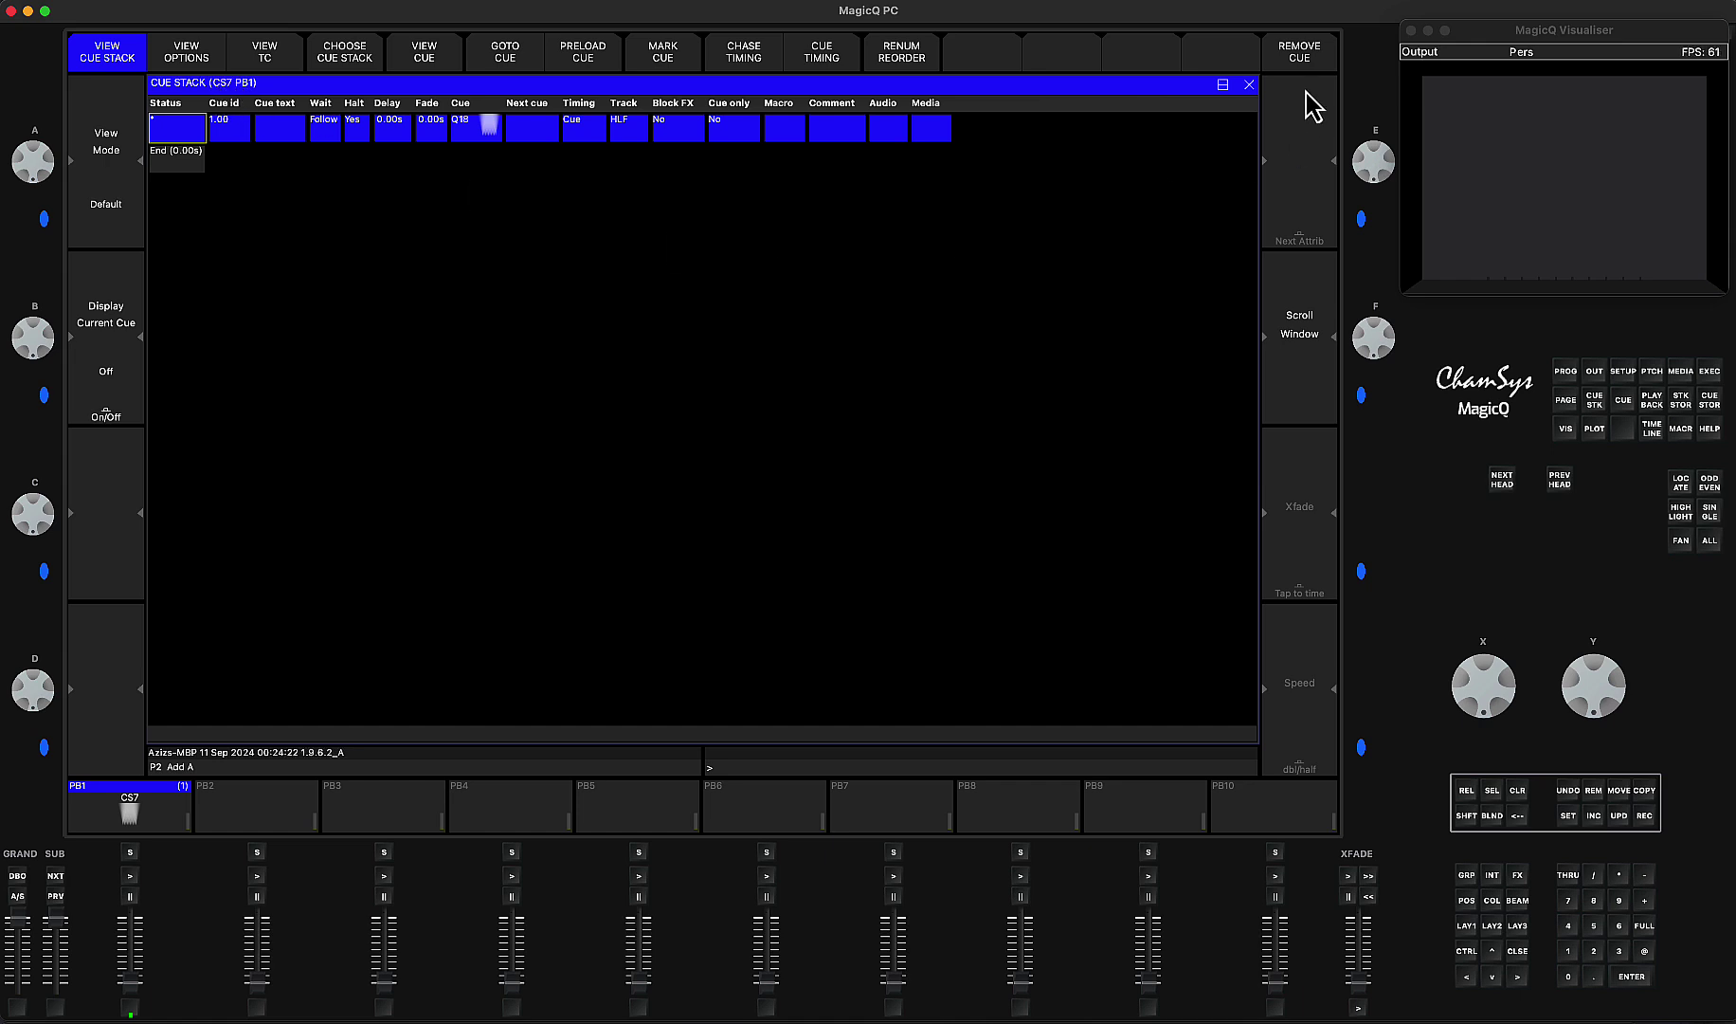
# Set automation 57's P1 cue stack parameter to CS 7
pyautogui.click(1249, 85)
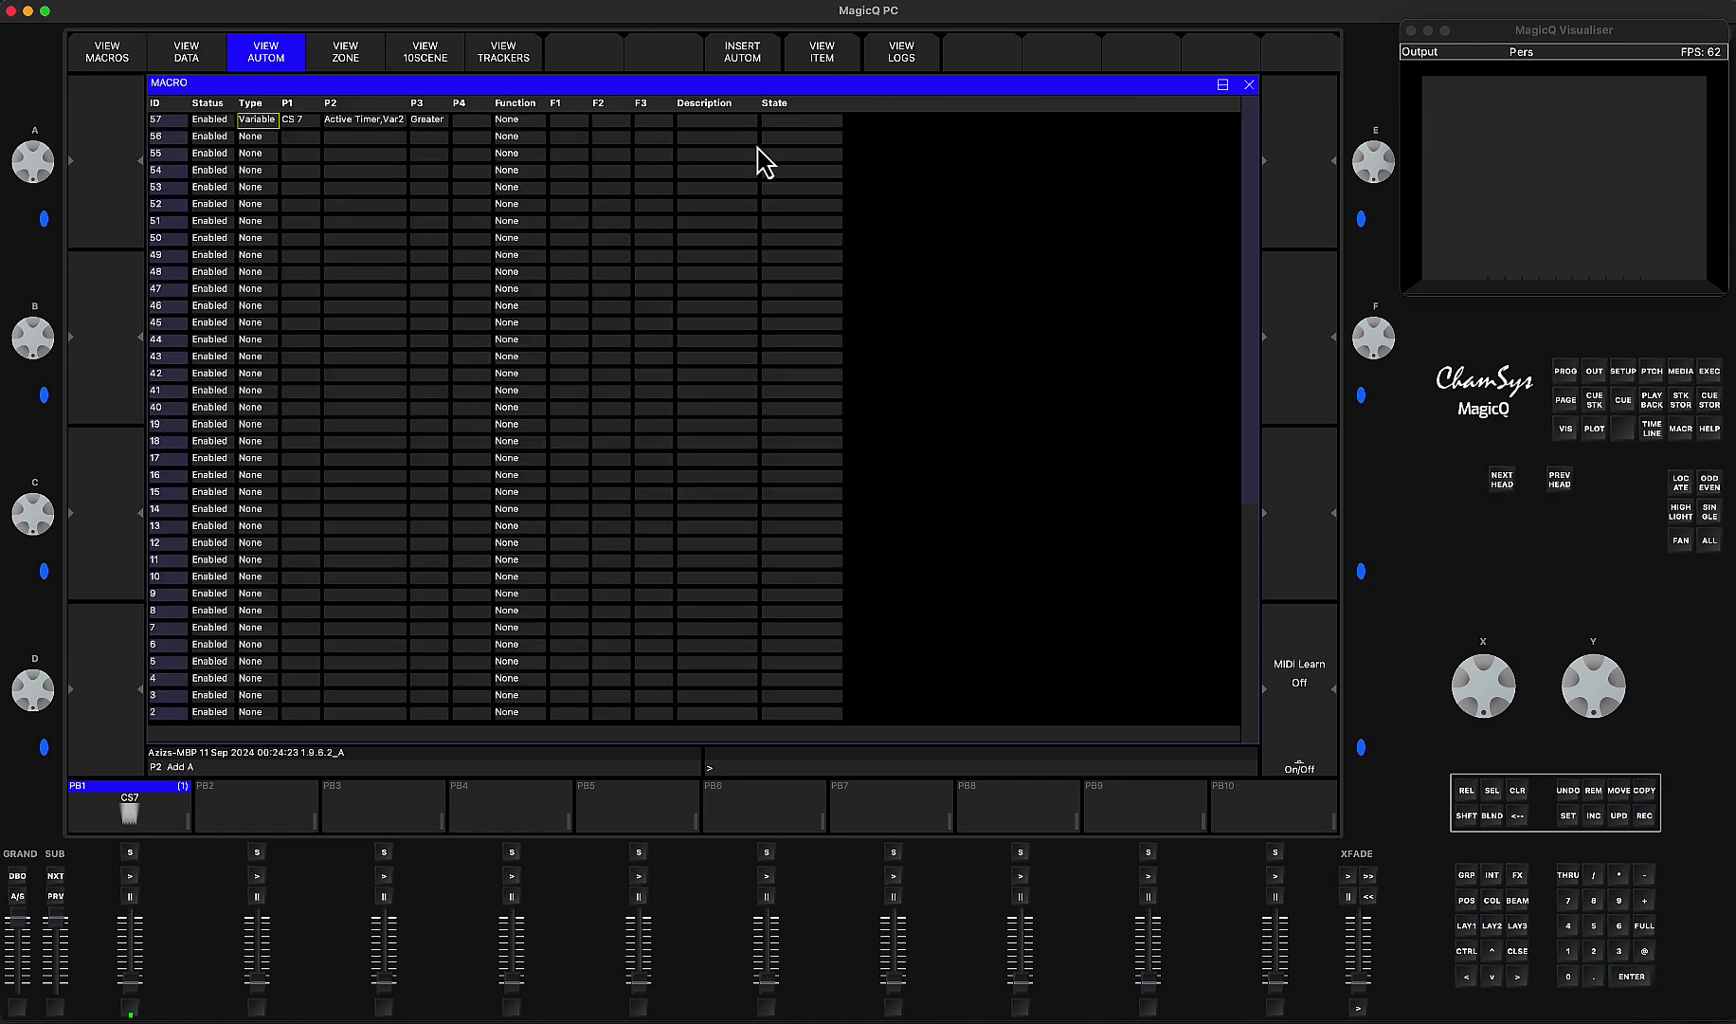
pyautogui.click(301, 123)
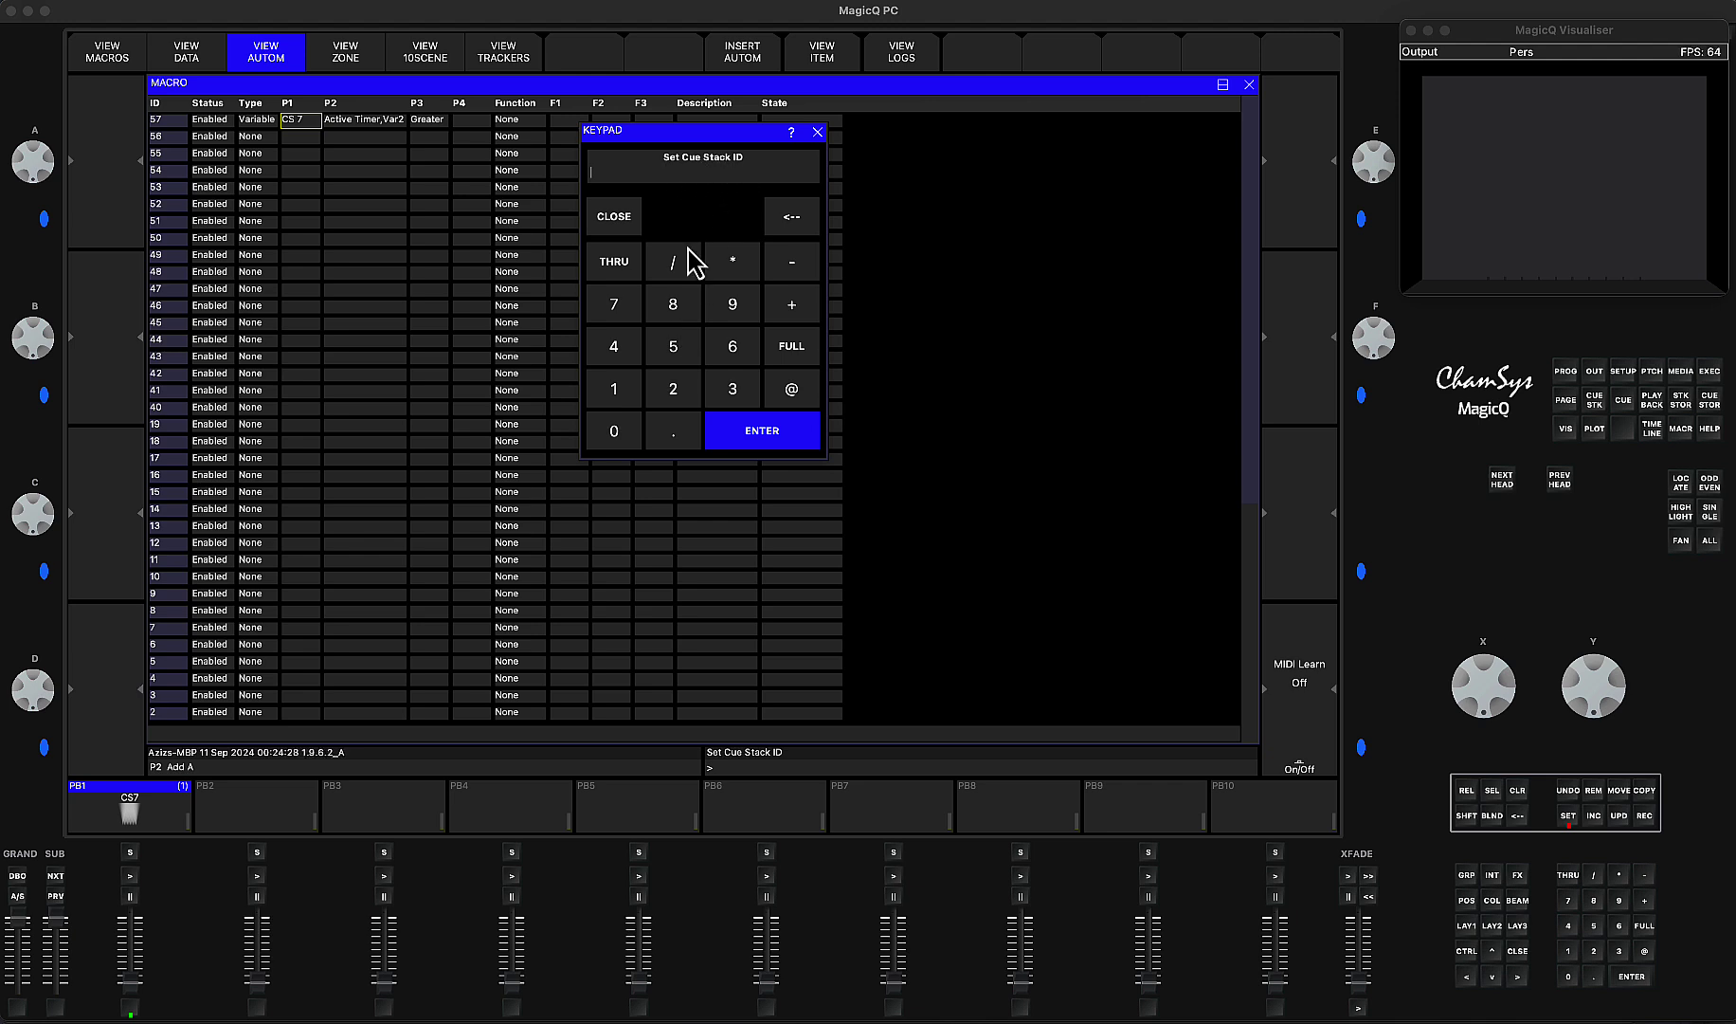
pyautogui.click(626, 309)
pyautogui.click(723, 424)
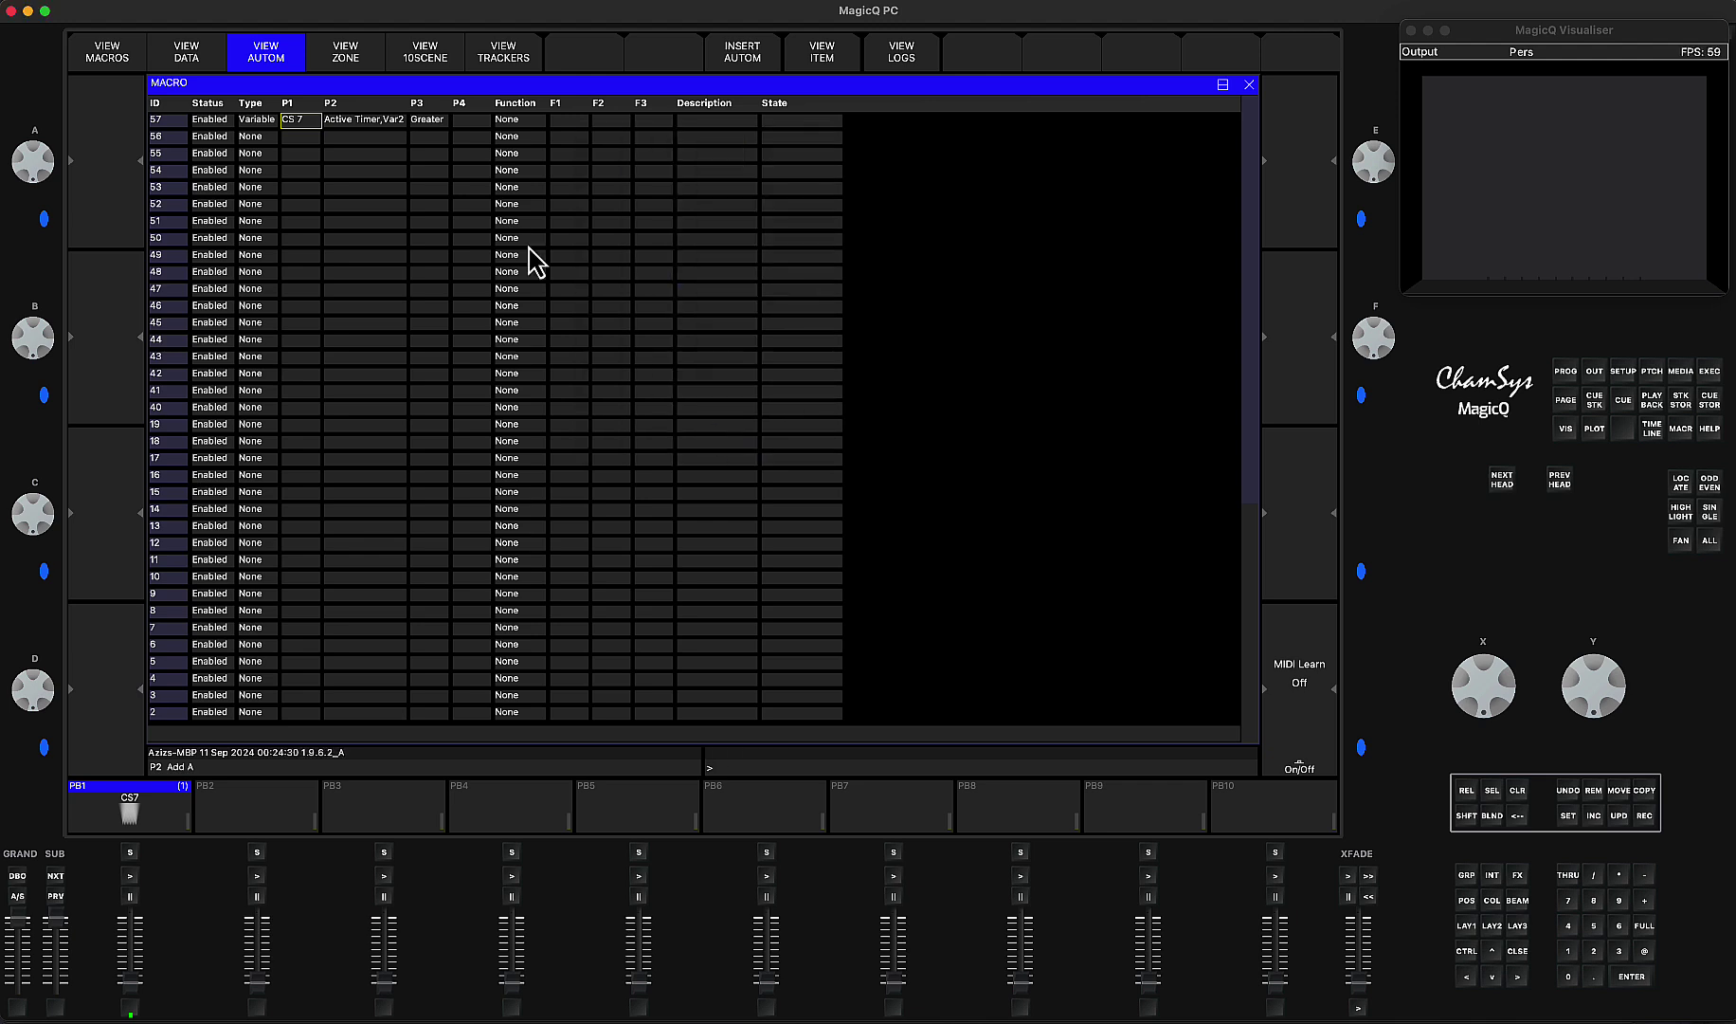
# Set automation 57's P2 to Active Timer,Var2 and its comparison P3 to Greater
pyautogui.click(342, 123)
pyautogui.click(342, 123)
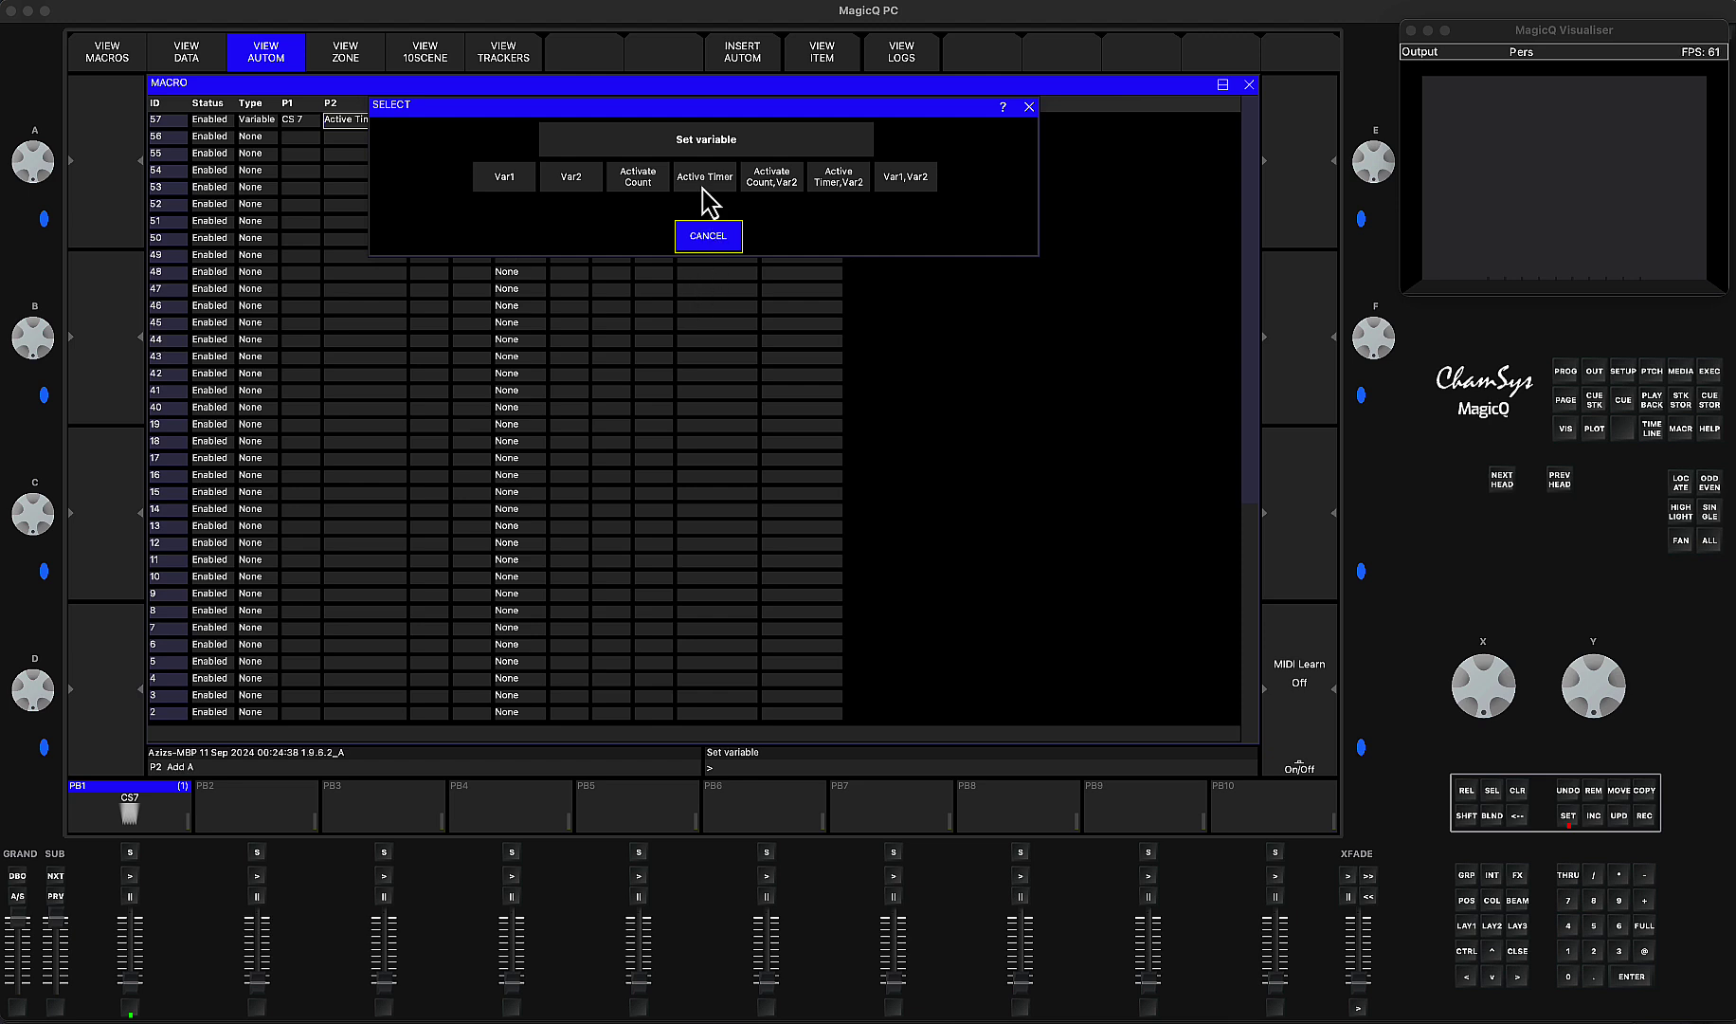
pyautogui.press('Tab')
pyautogui.click(847, 185)
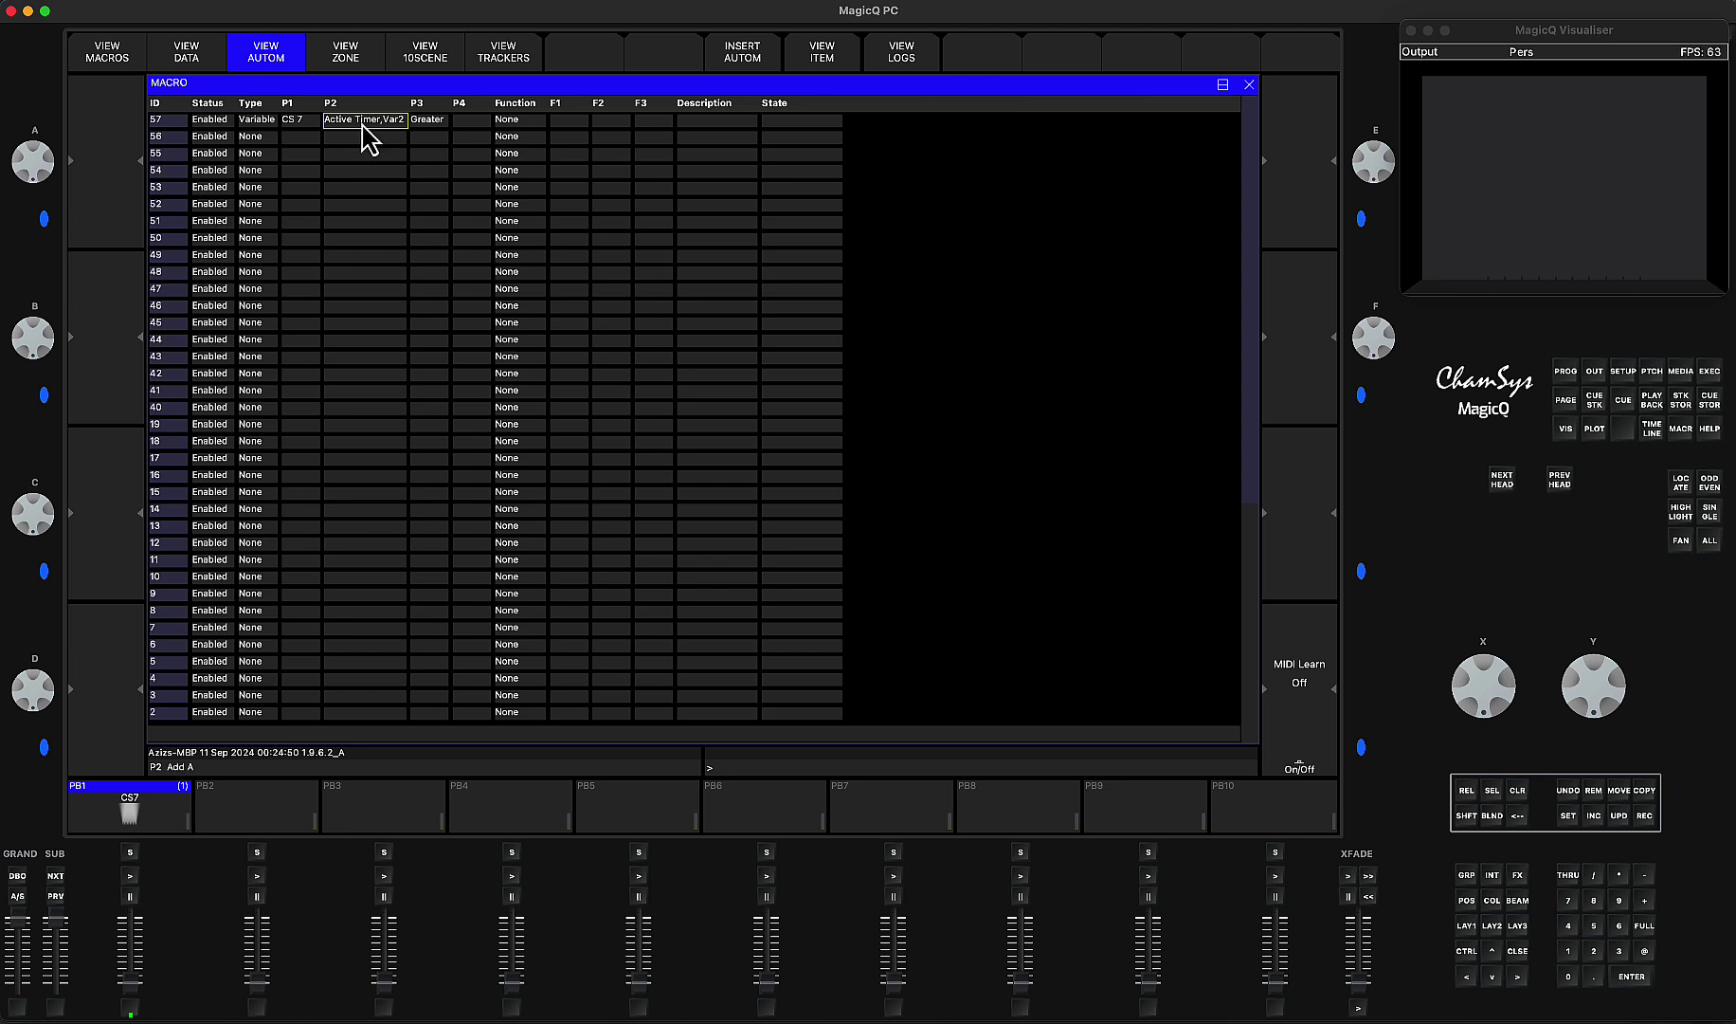
pyautogui.click(429, 126)
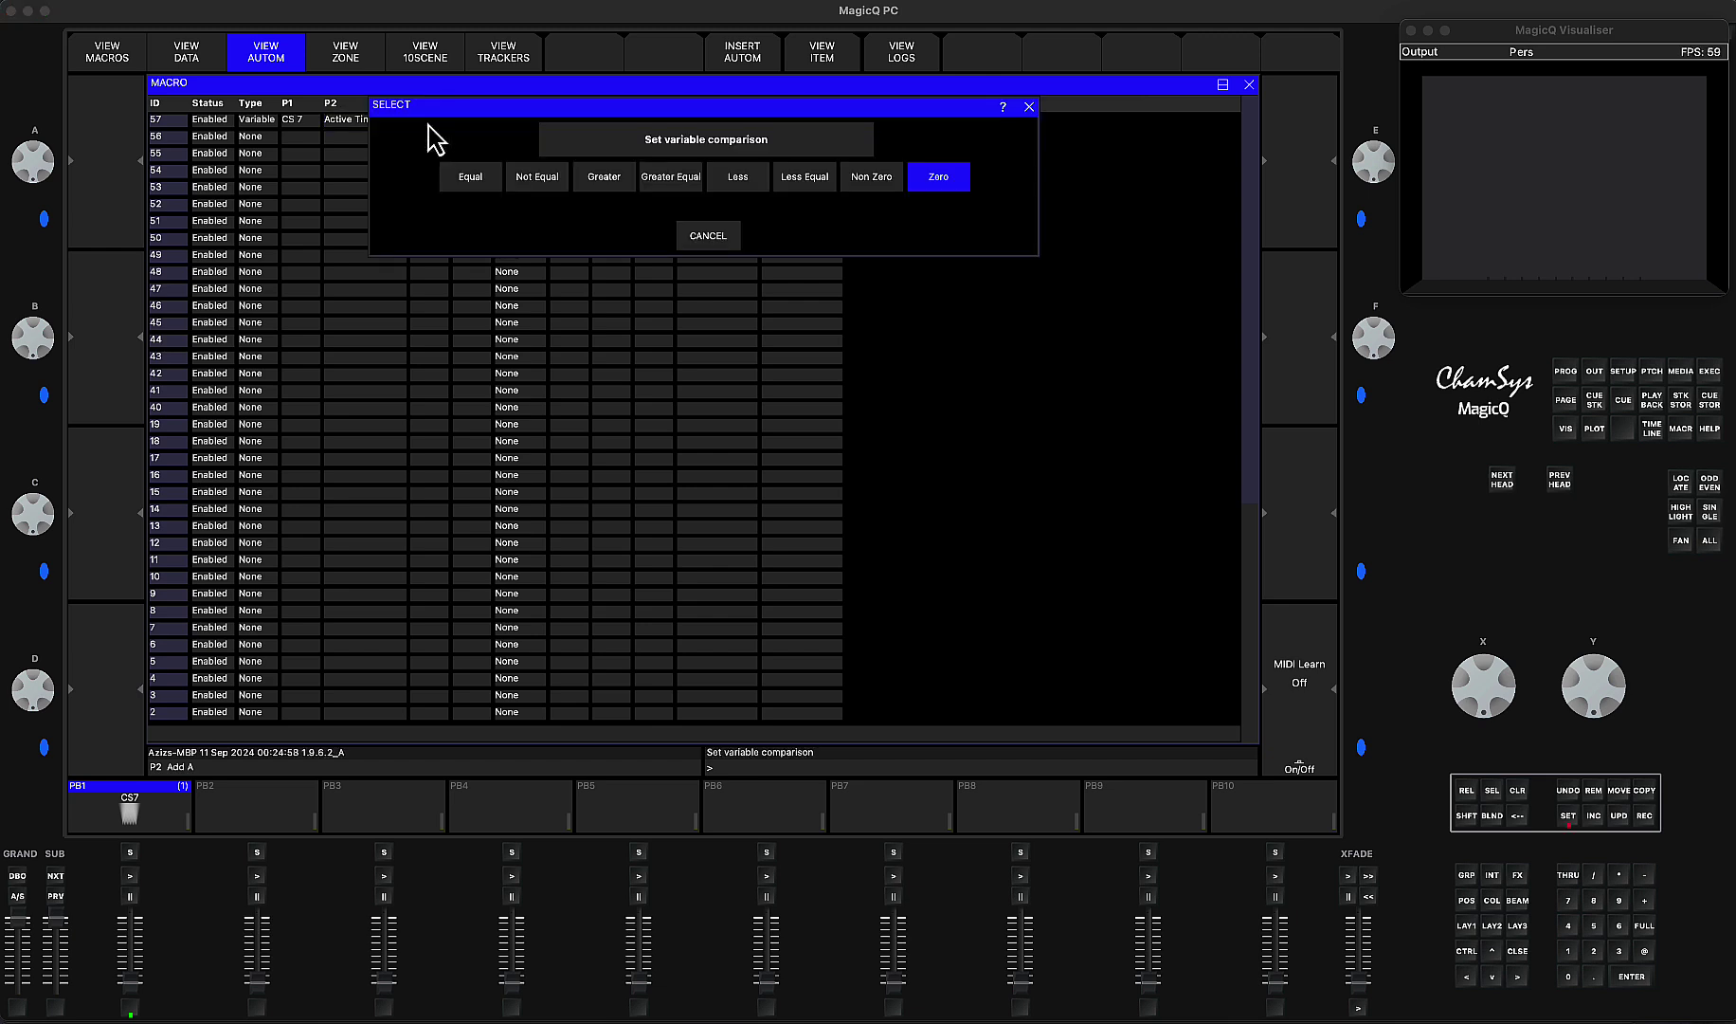
pyautogui.click(605, 181)
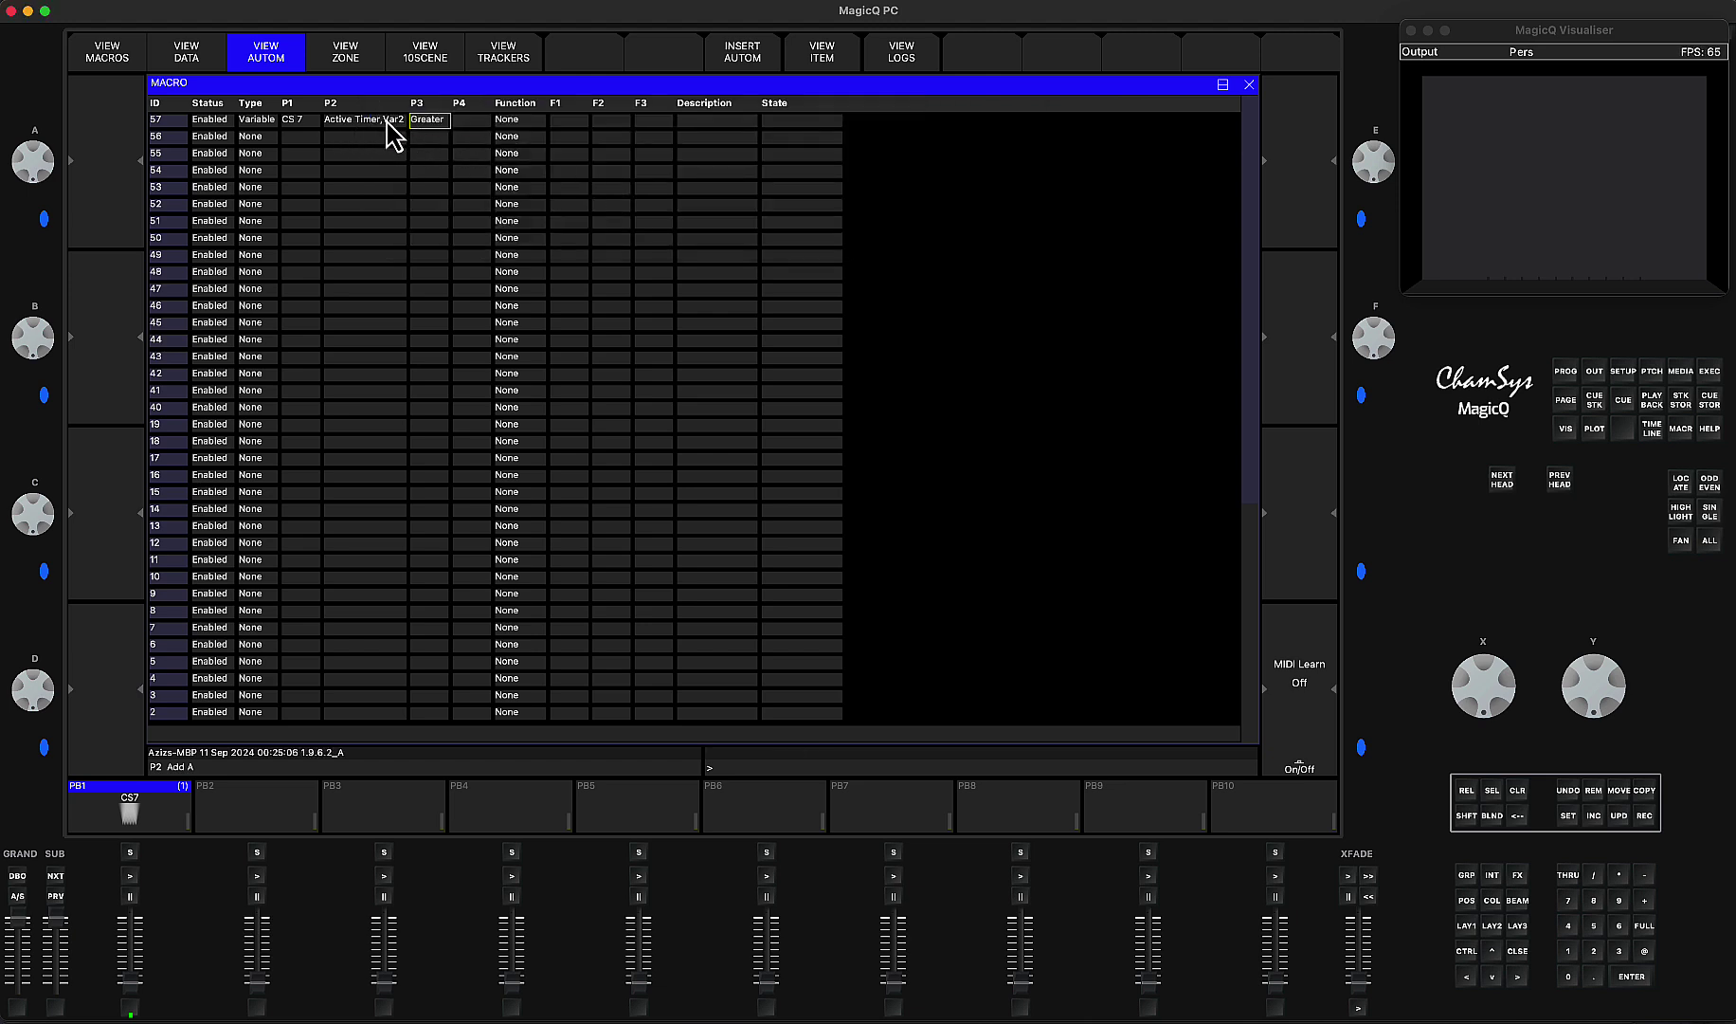
# Set automation 57's function to Stack disable with F1 targeting CS7
pyautogui.doubleClick(516, 122)
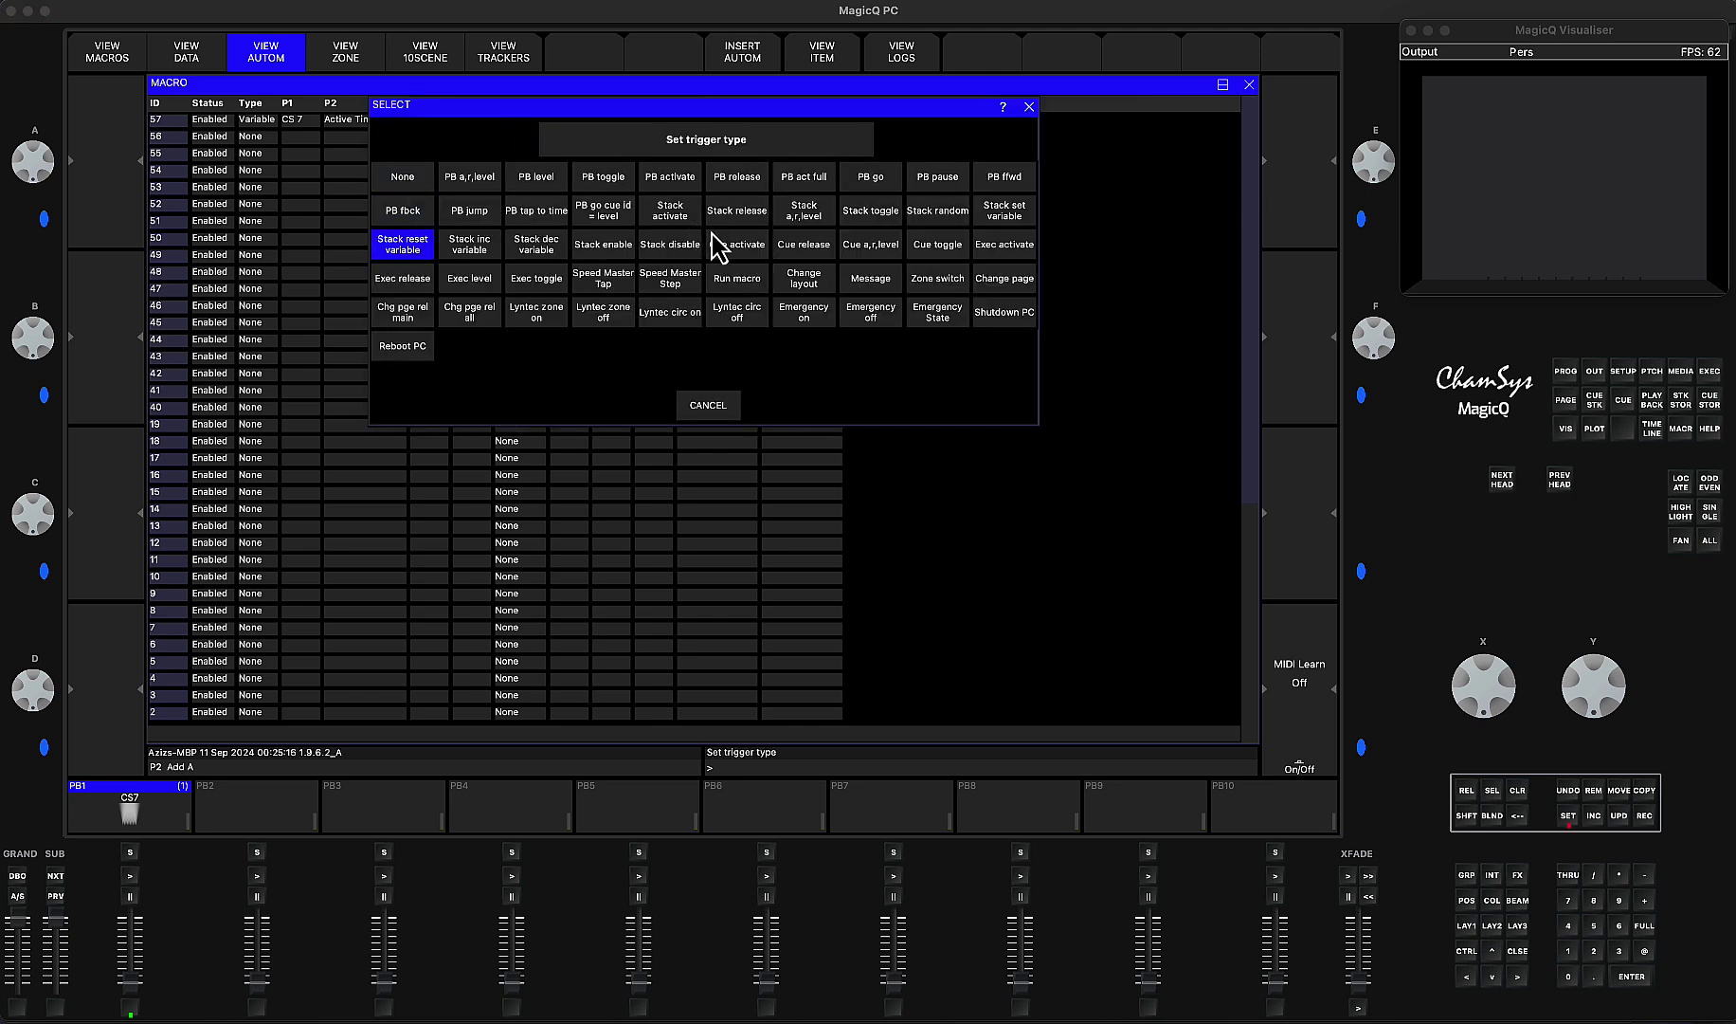
pyautogui.click(661, 249)
pyautogui.click(657, 249)
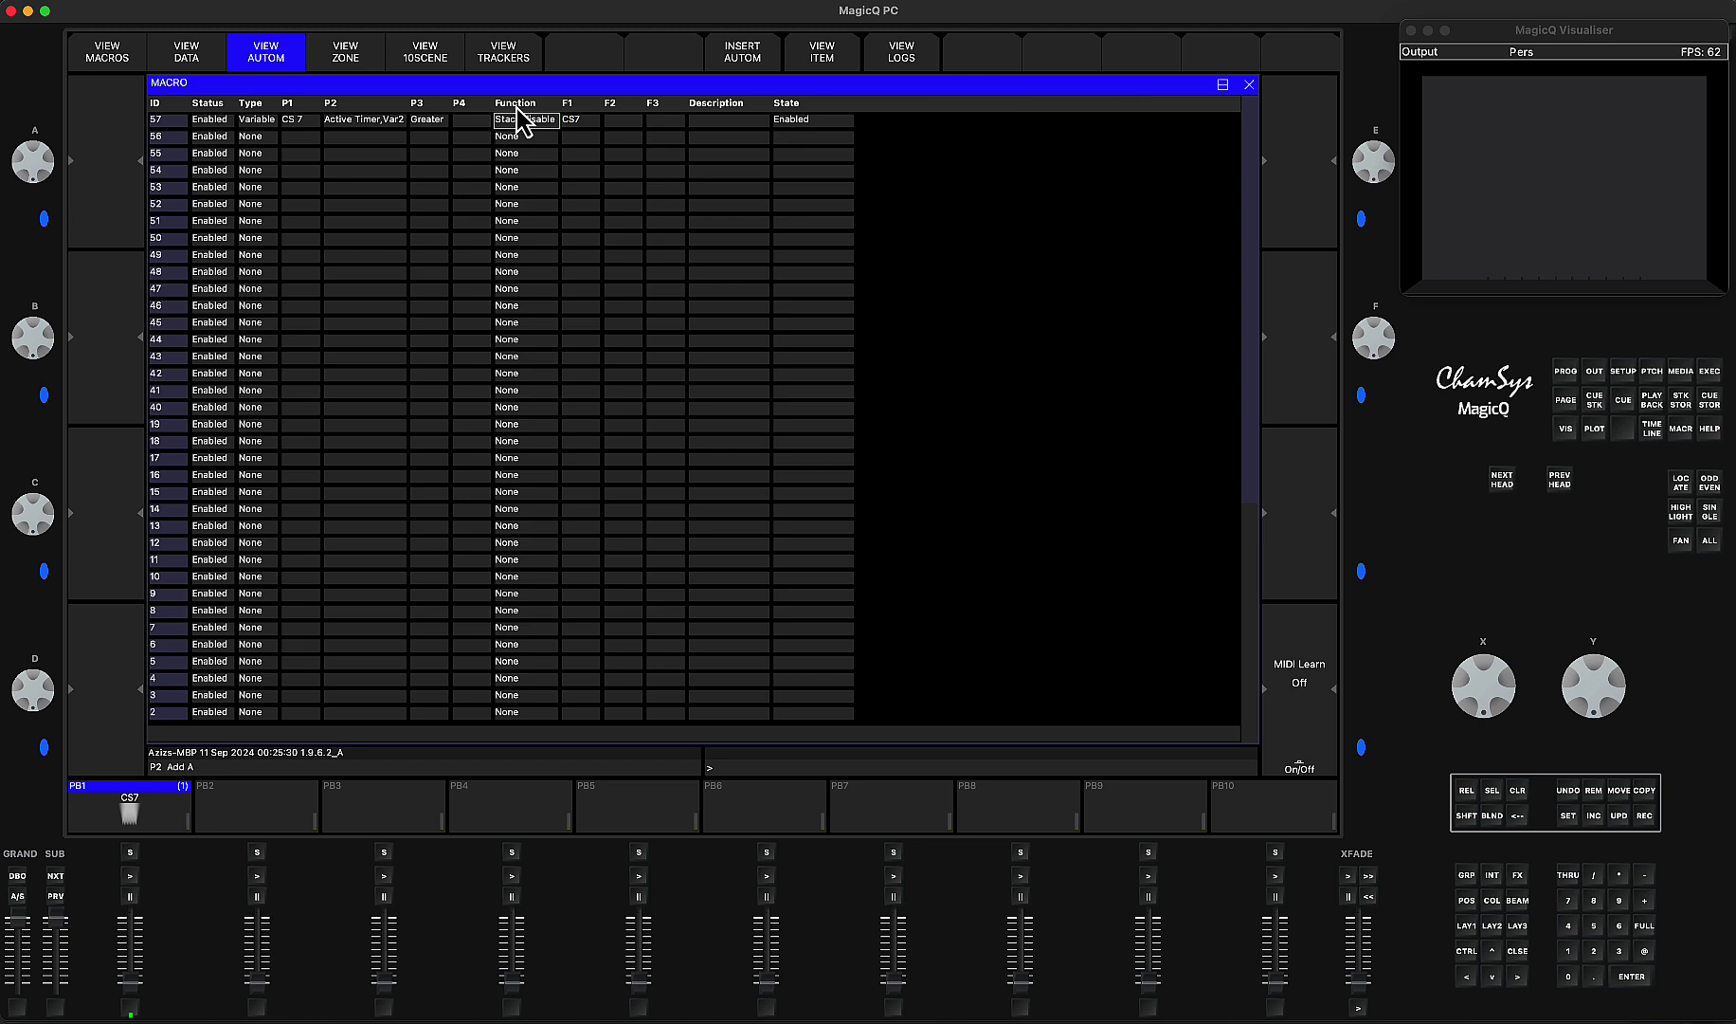
pyautogui.click(576, 123)
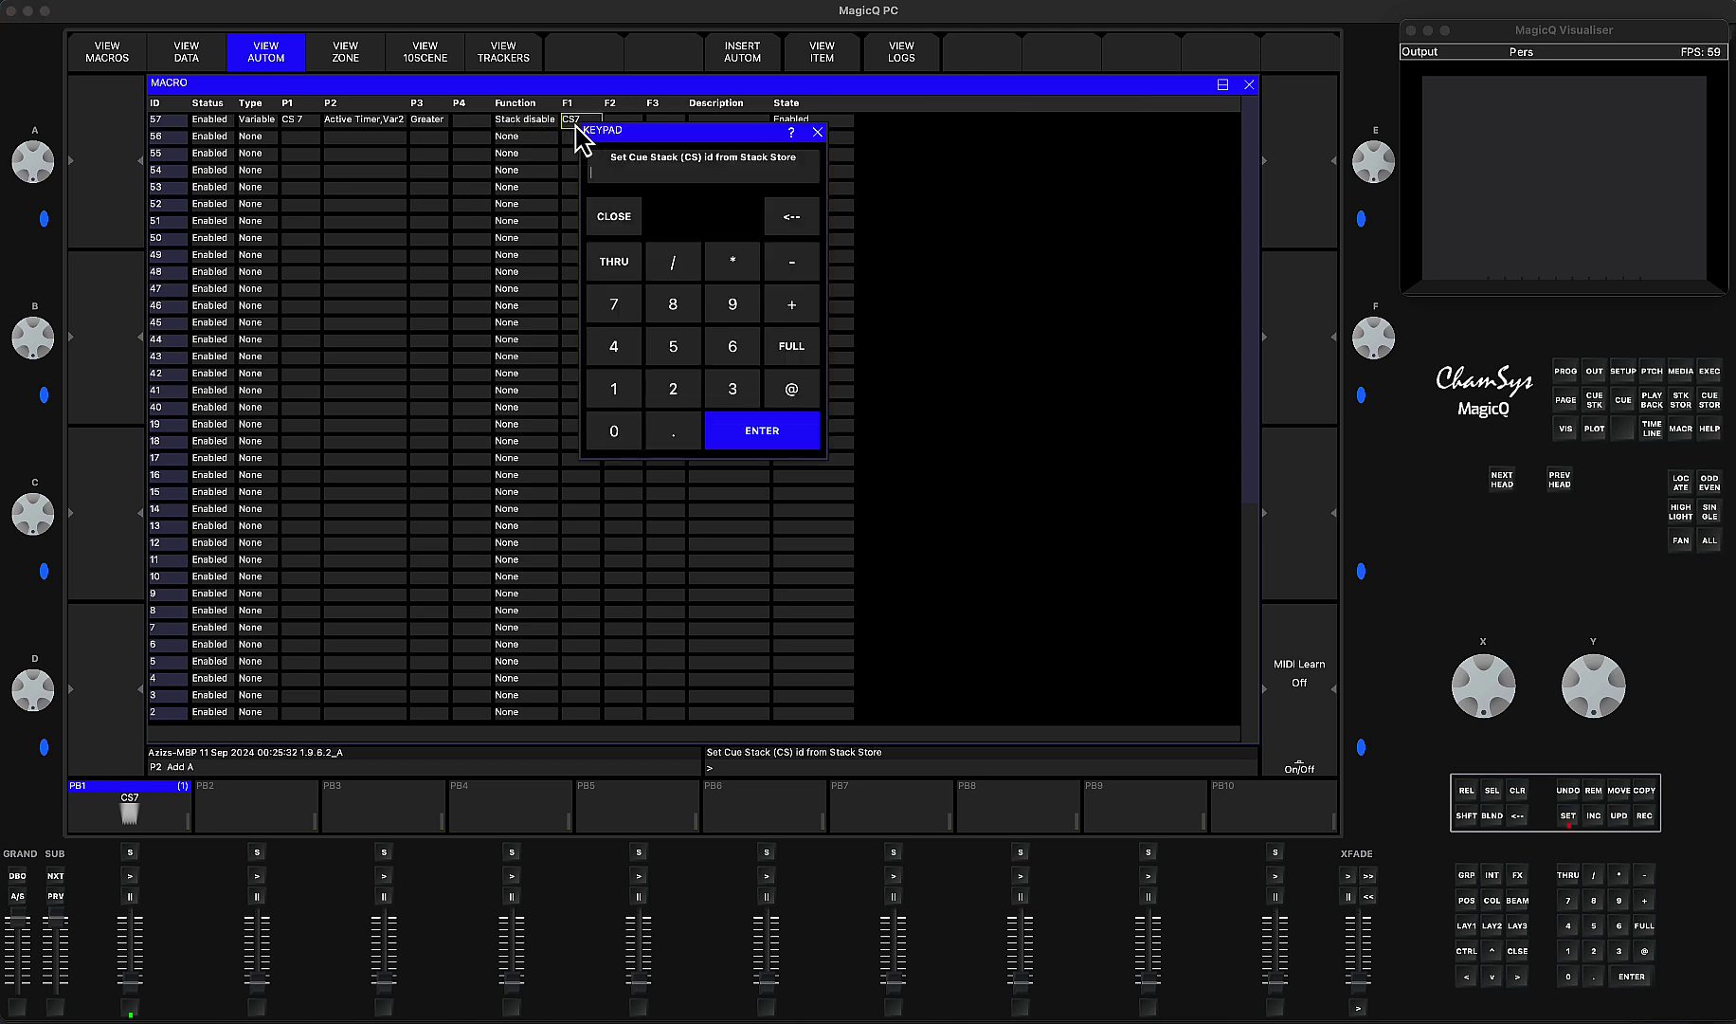
pyautogui.click(624, 311)
pyautogui.click(755, 442)
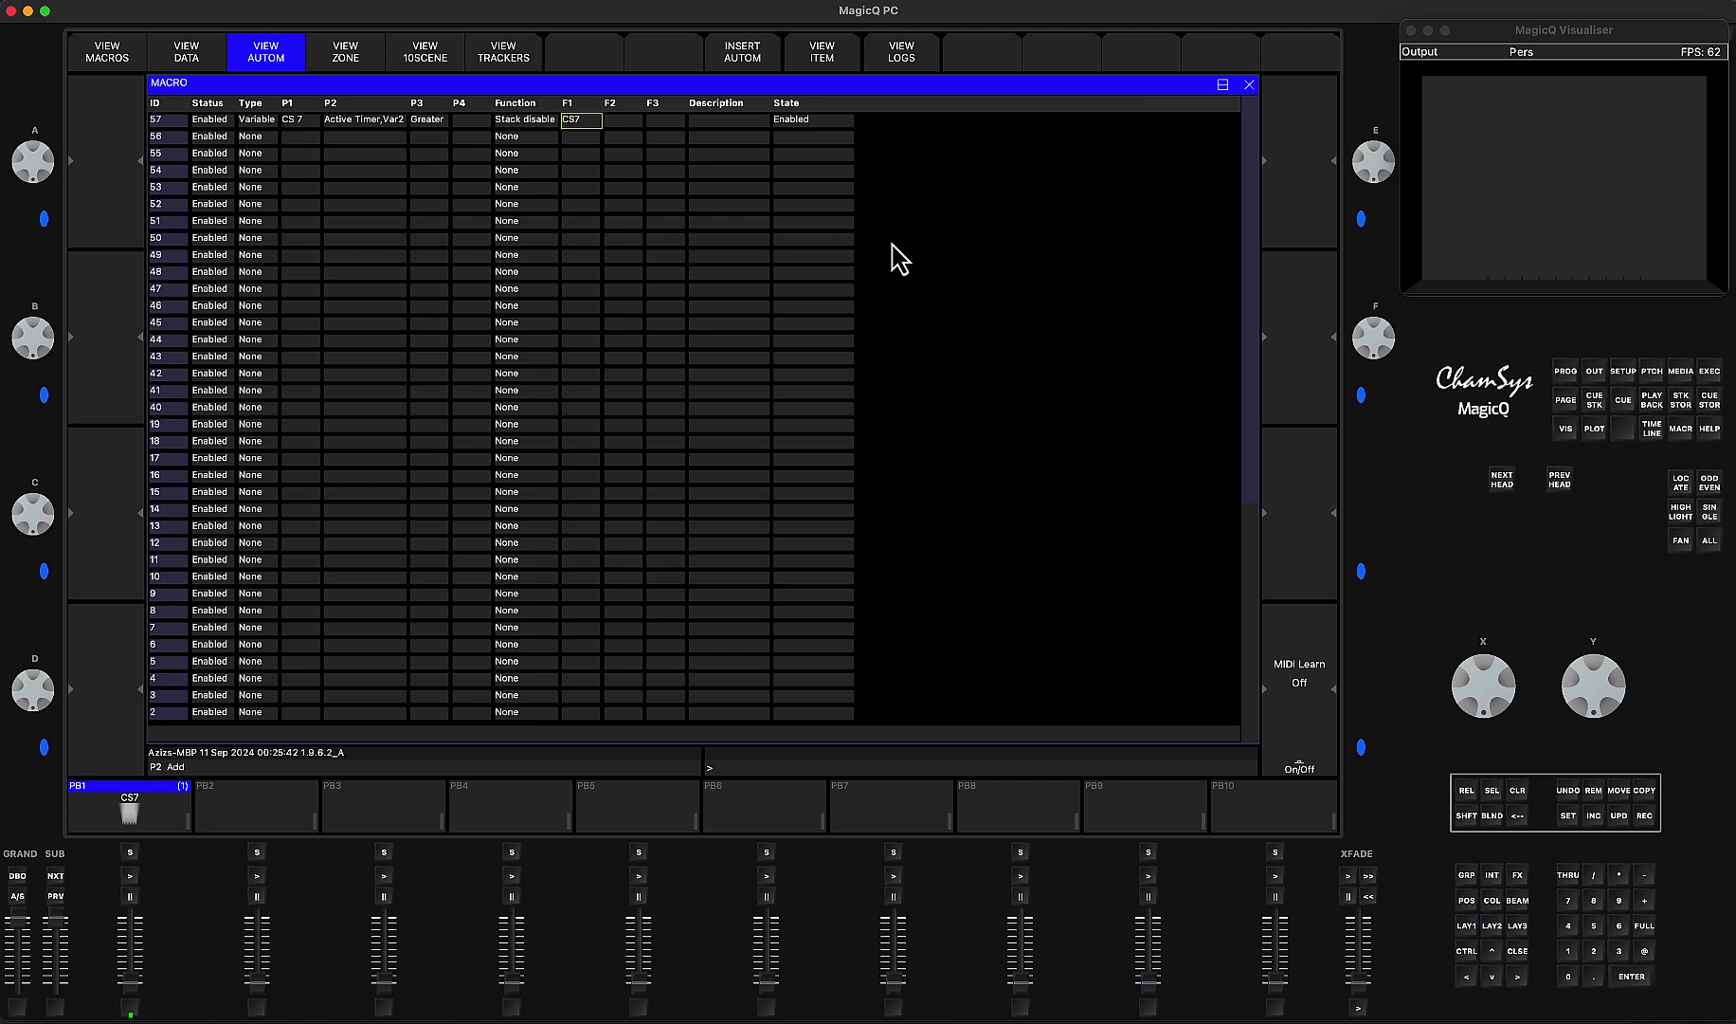
pyautogui.click(1521, 951)
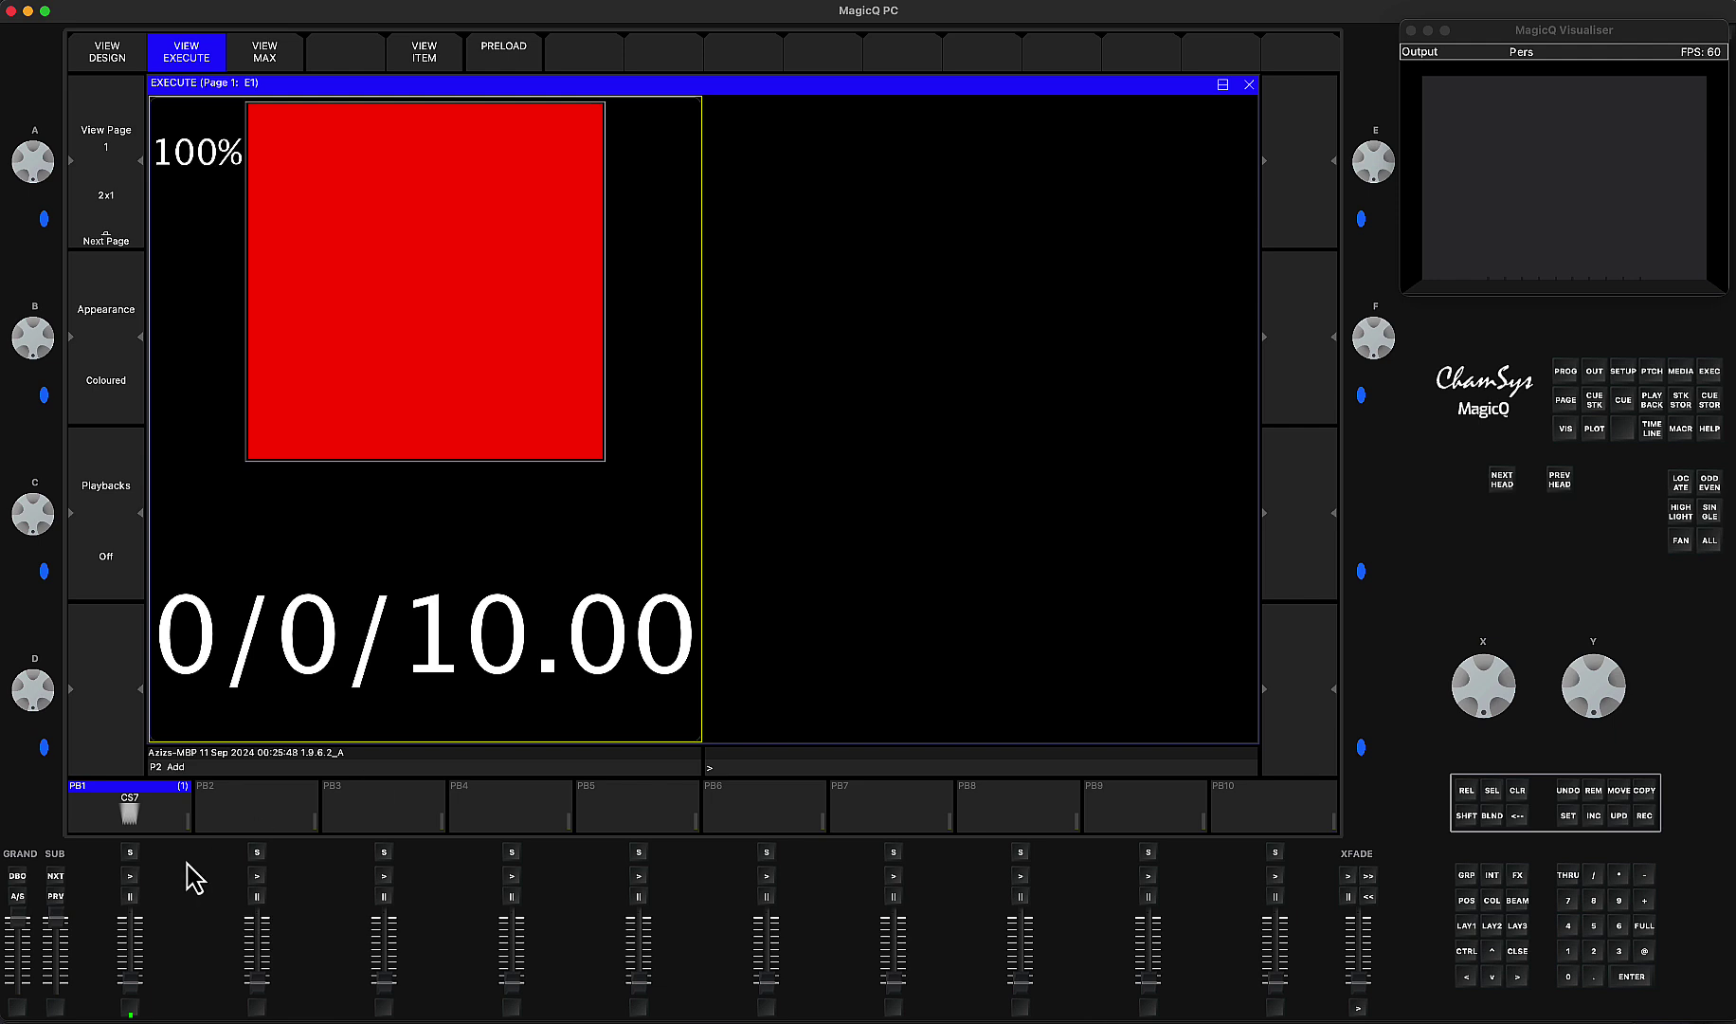
# Run CS7 with GO and the PB1 fader until its timer hits 0/0/0.00 and playback 1 disables
pyautogui.click(133, 1009)
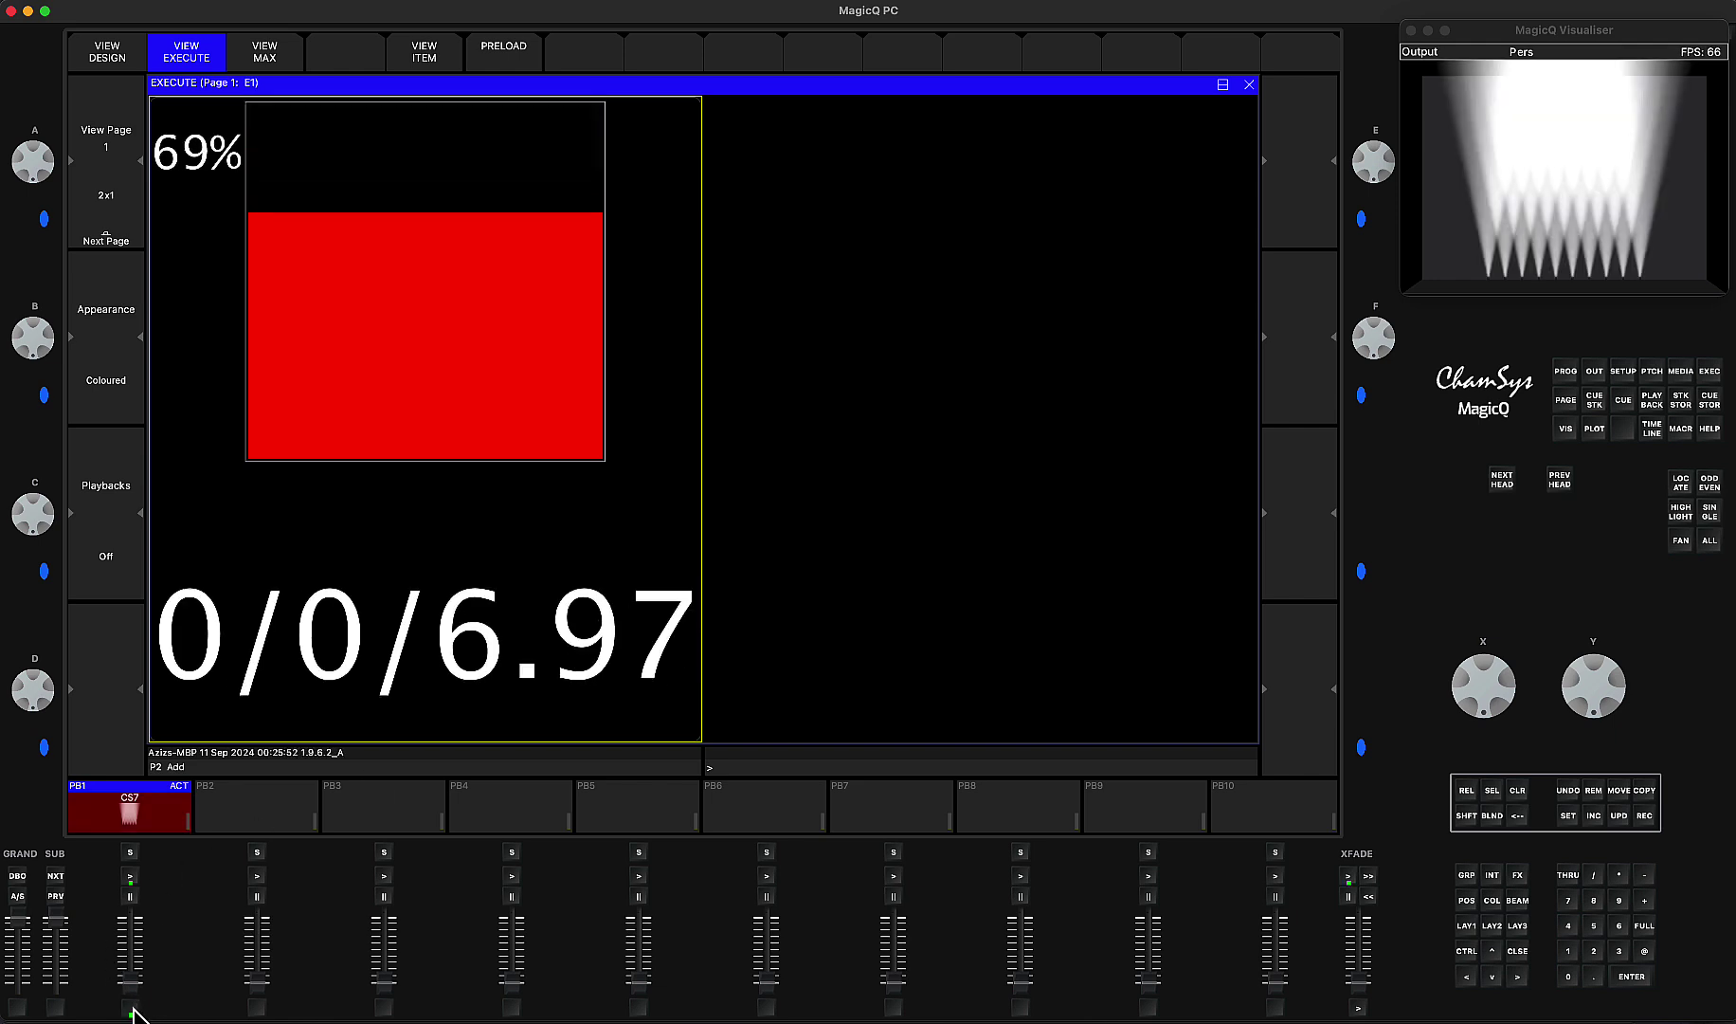
pyautogui.moveTo(132, 995); pyautogui.dragTo(139, 883)
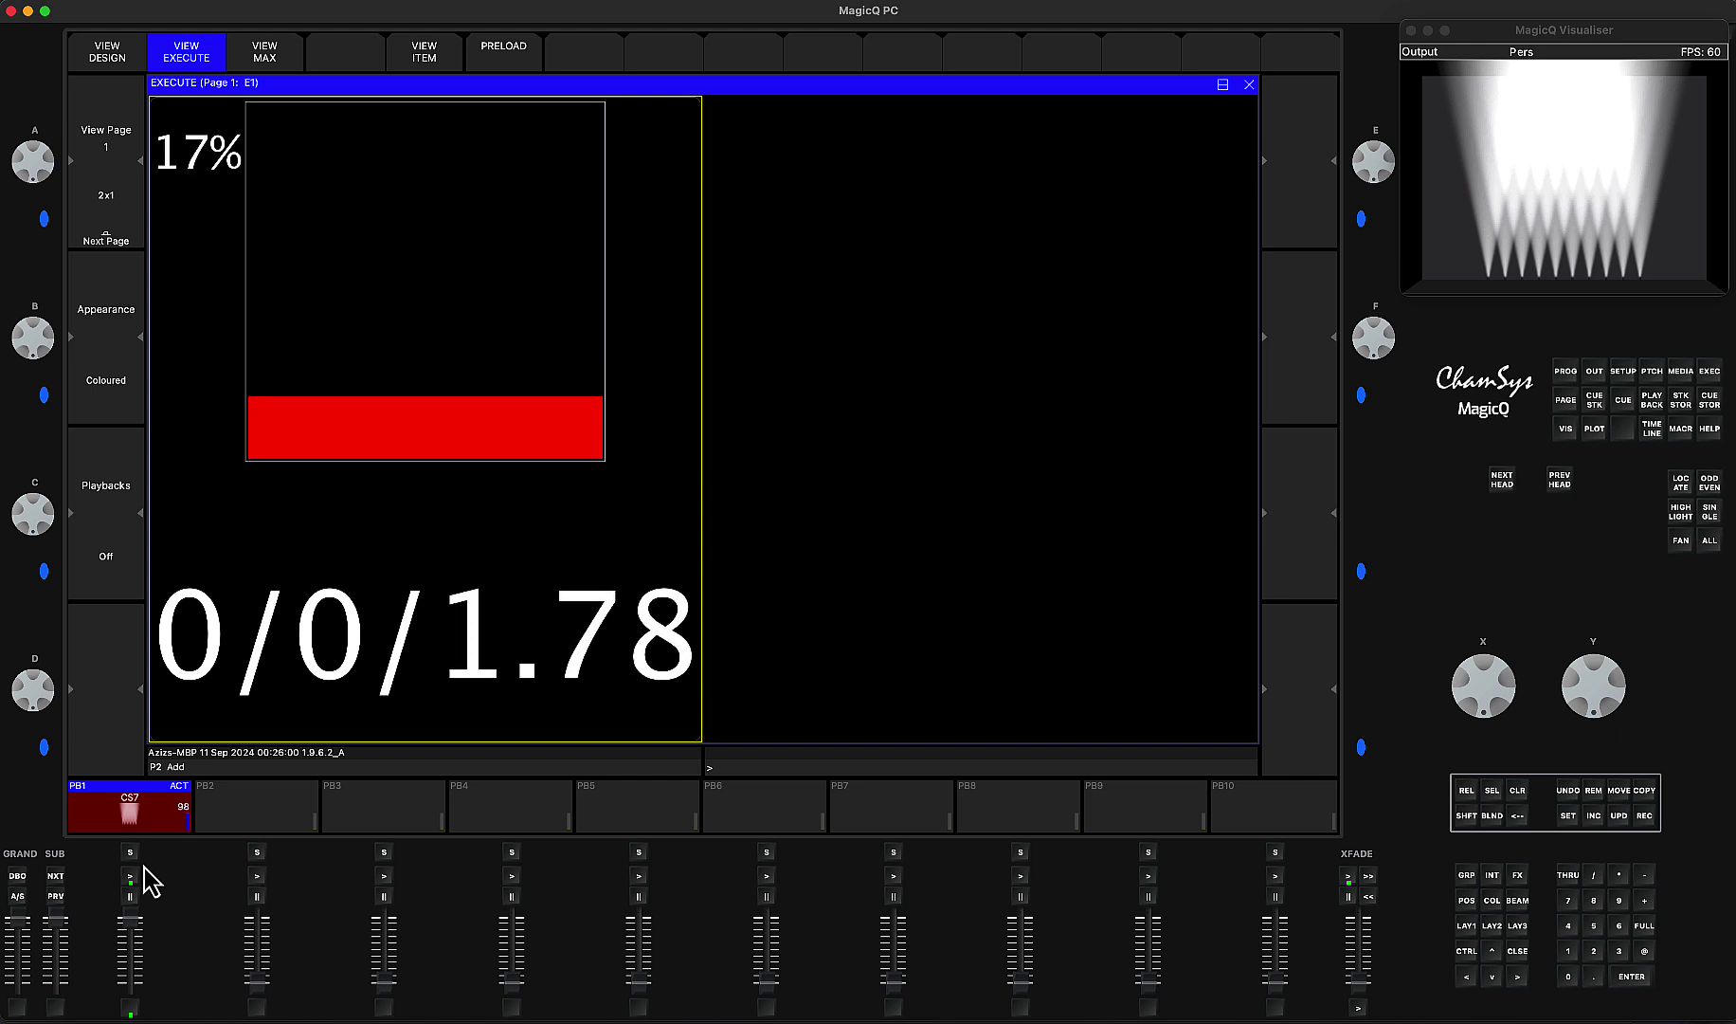
pyautogui.moveTo(148, 880); pyautogui.dragTo(139, 969)
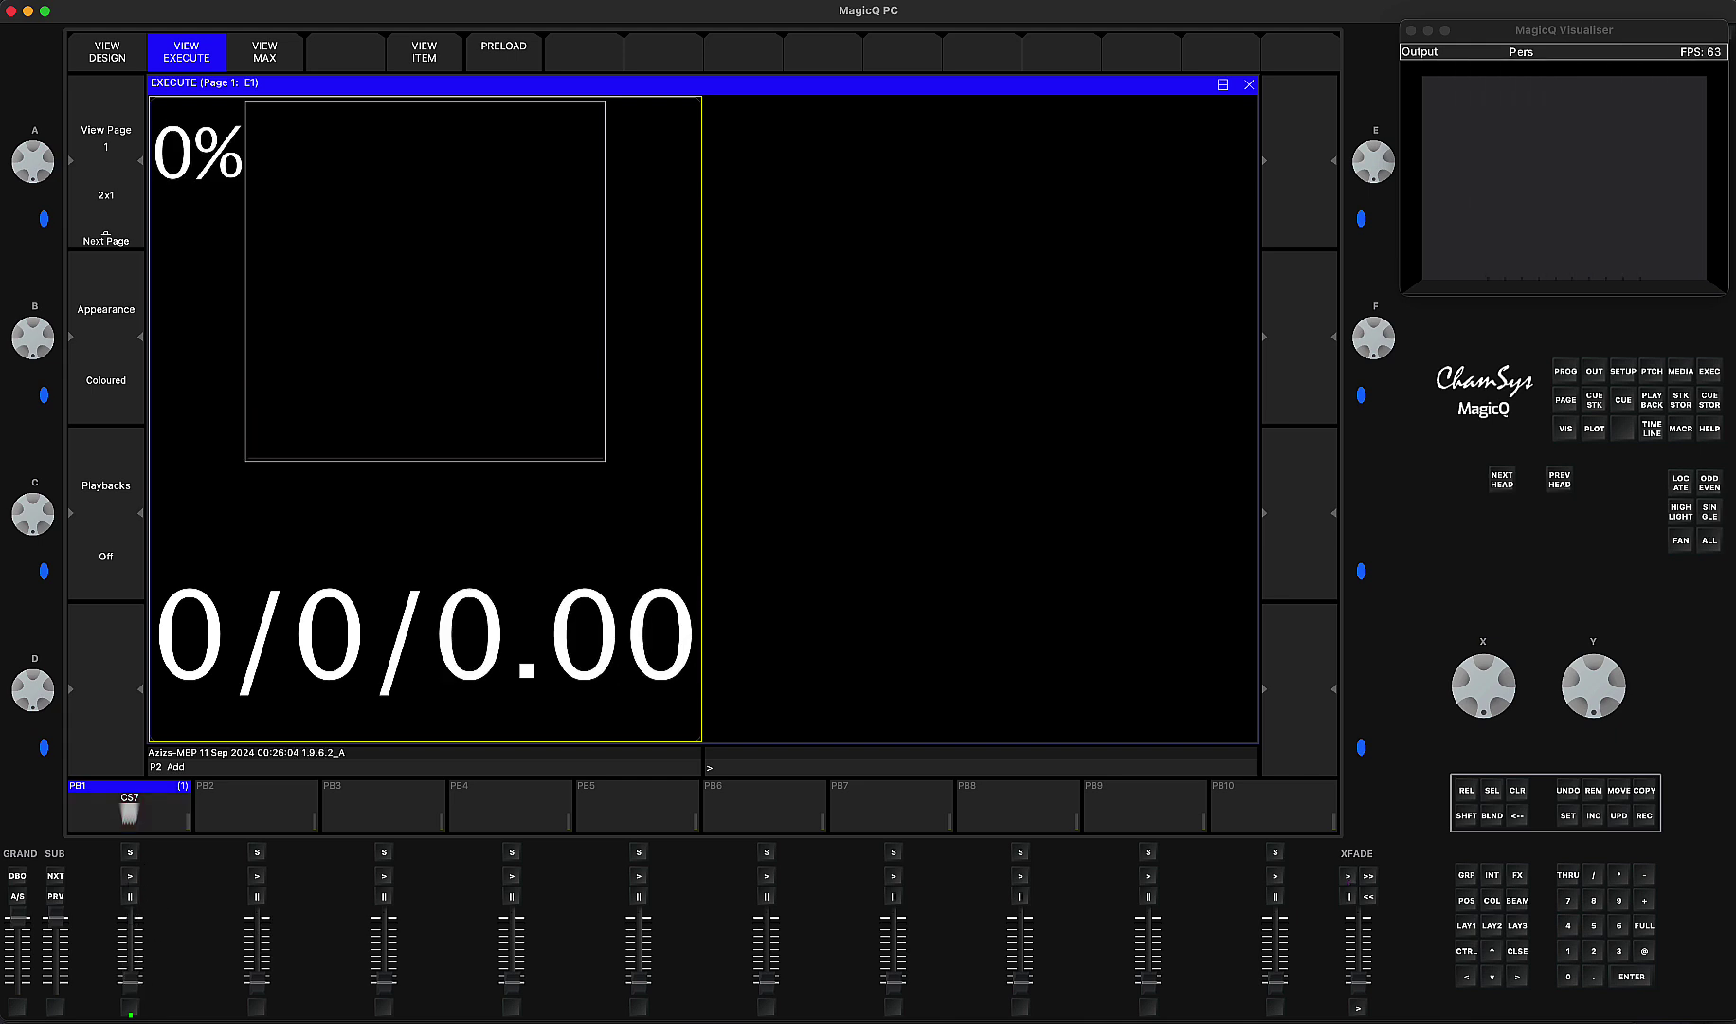
pyautogui.click(129, 1005)
pyautogui.moveTo(130, 979); pyautogui.dragTo(140, 888)
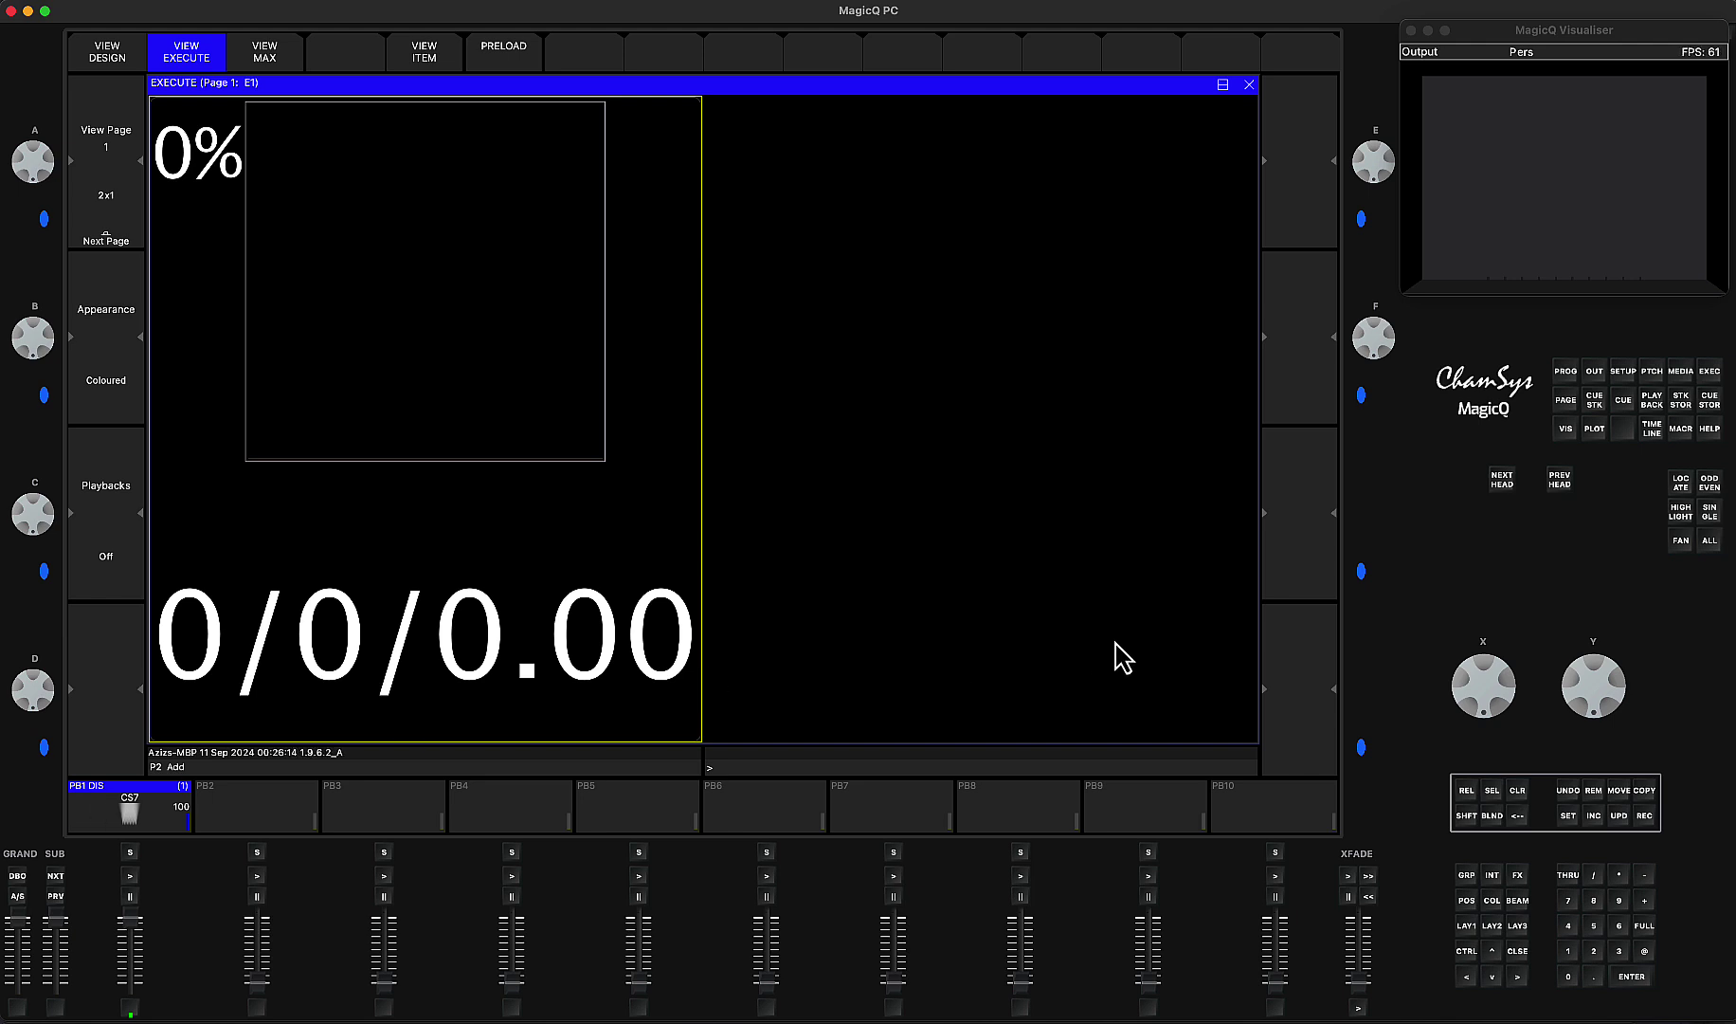
pyautogui.click(1680, 433)
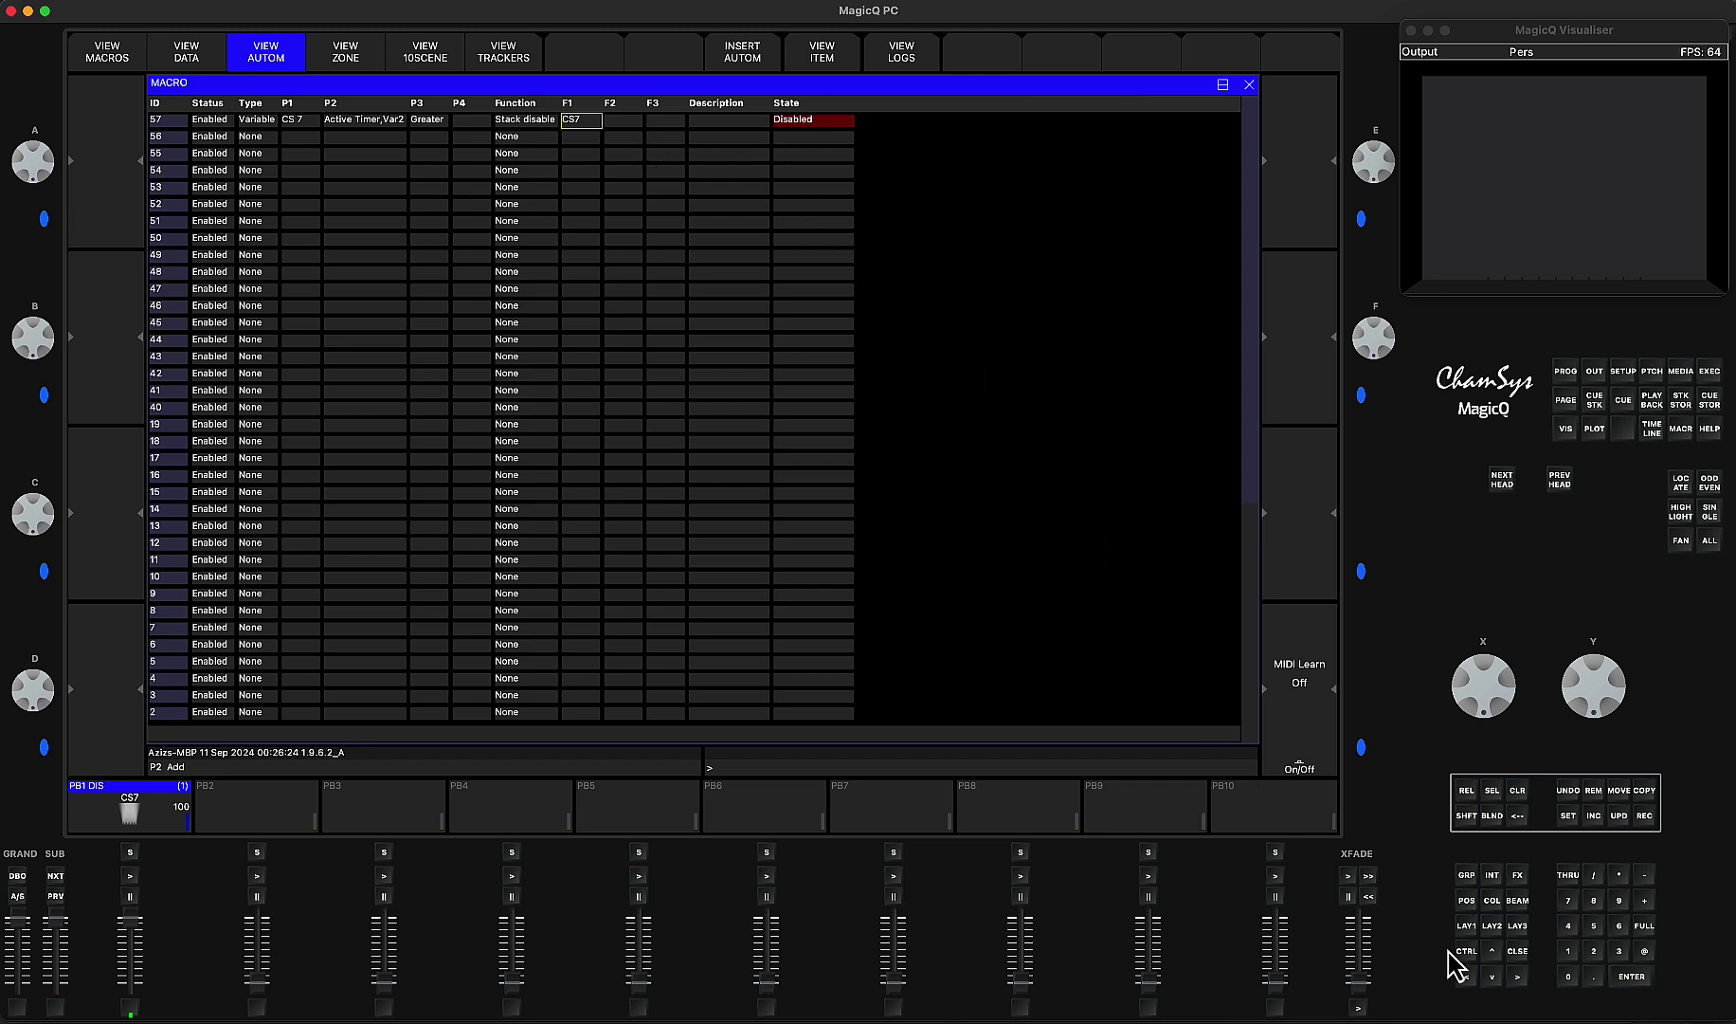
pyautogui.click(1518, 954)
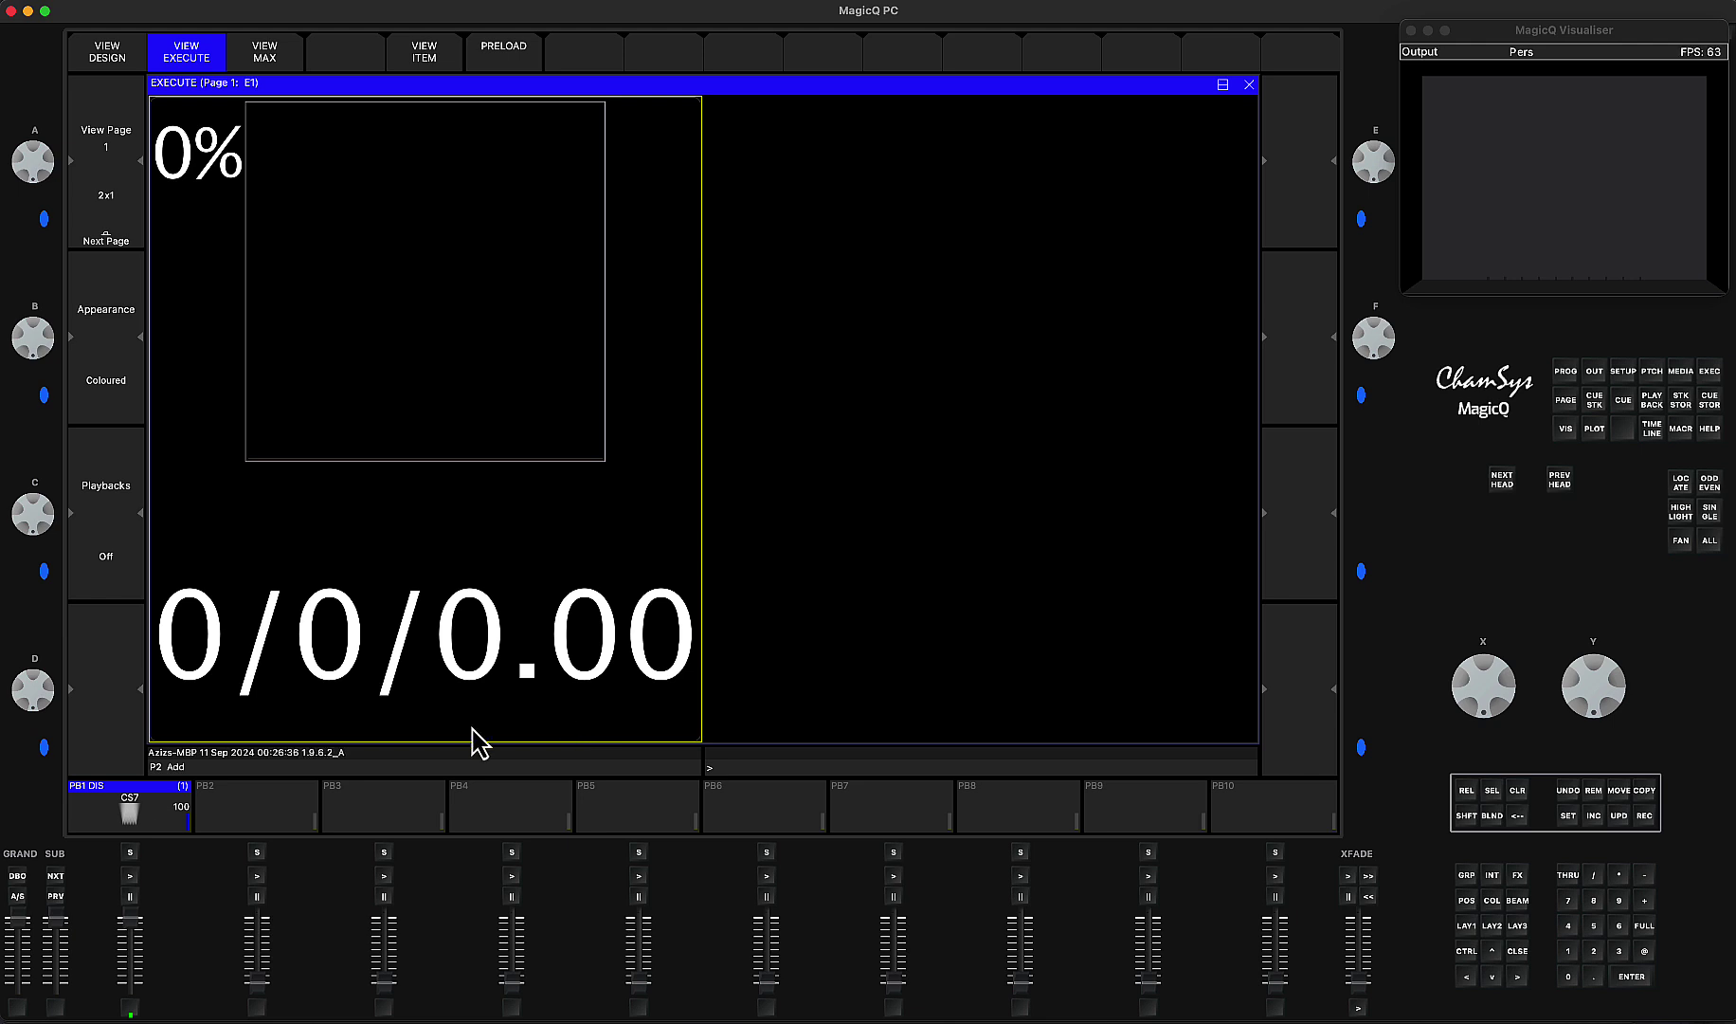
# Set CS7's Total activated time to 0 in its Activate Release options
pyautogui.click(133, 864)
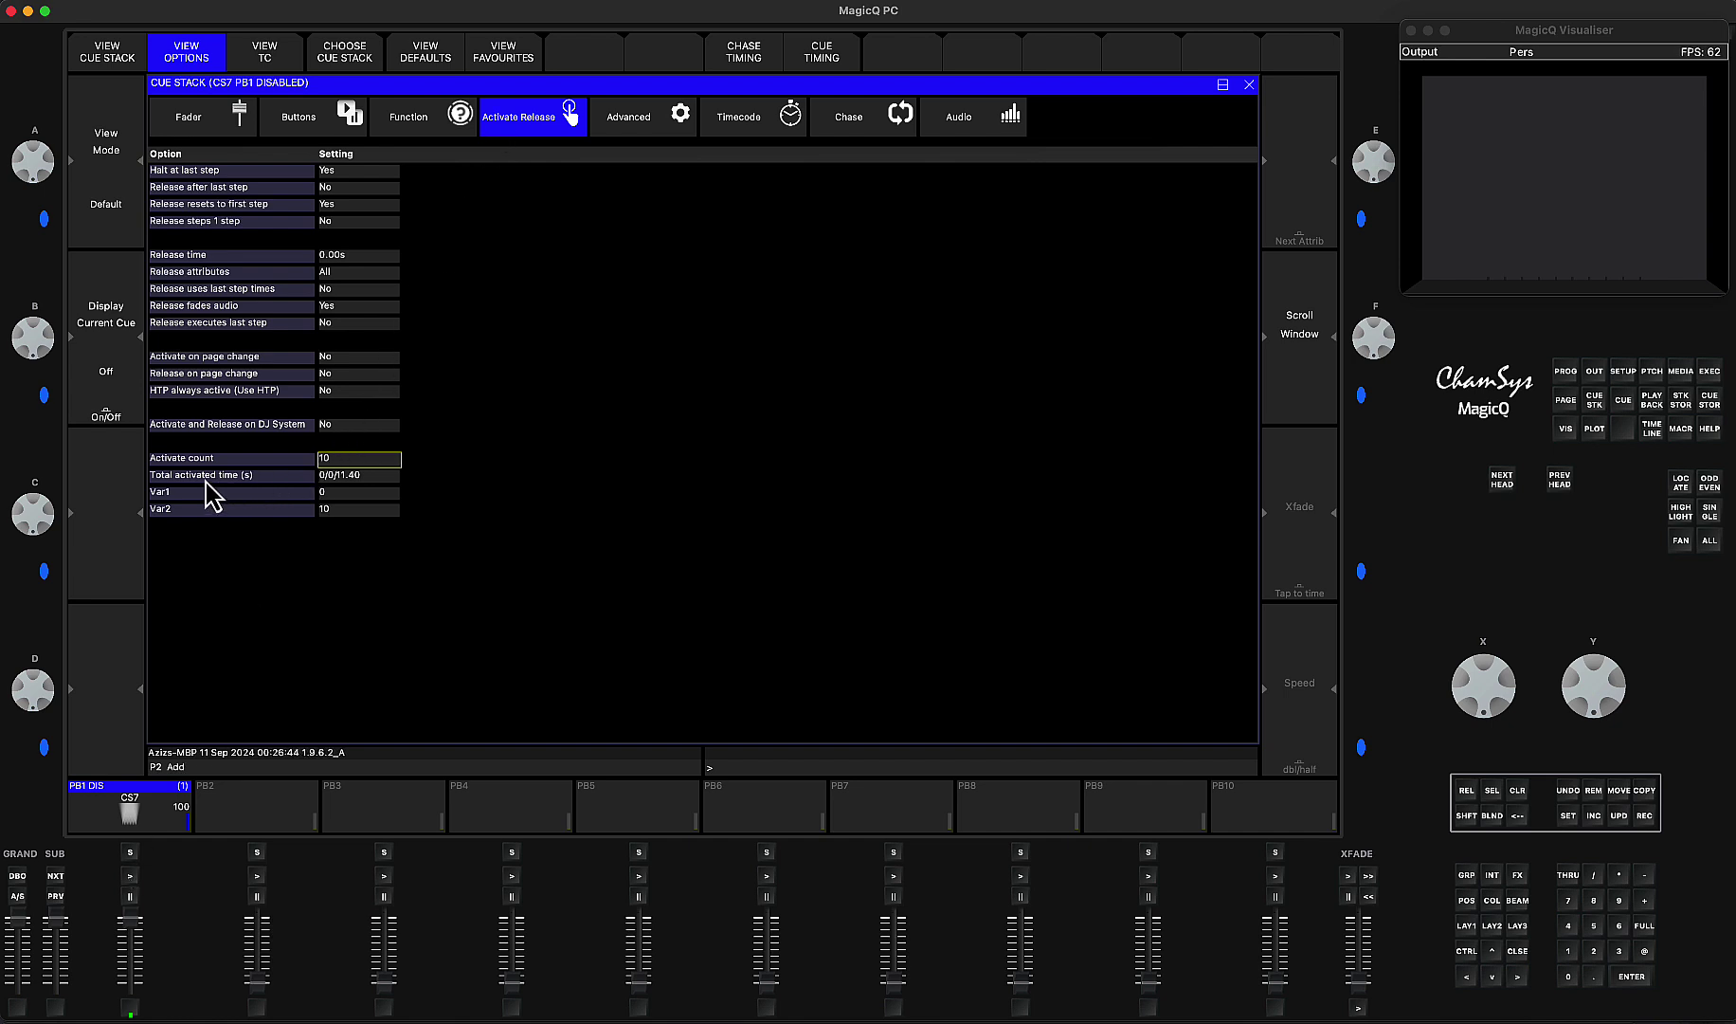
pyautogui.click(338, 478)
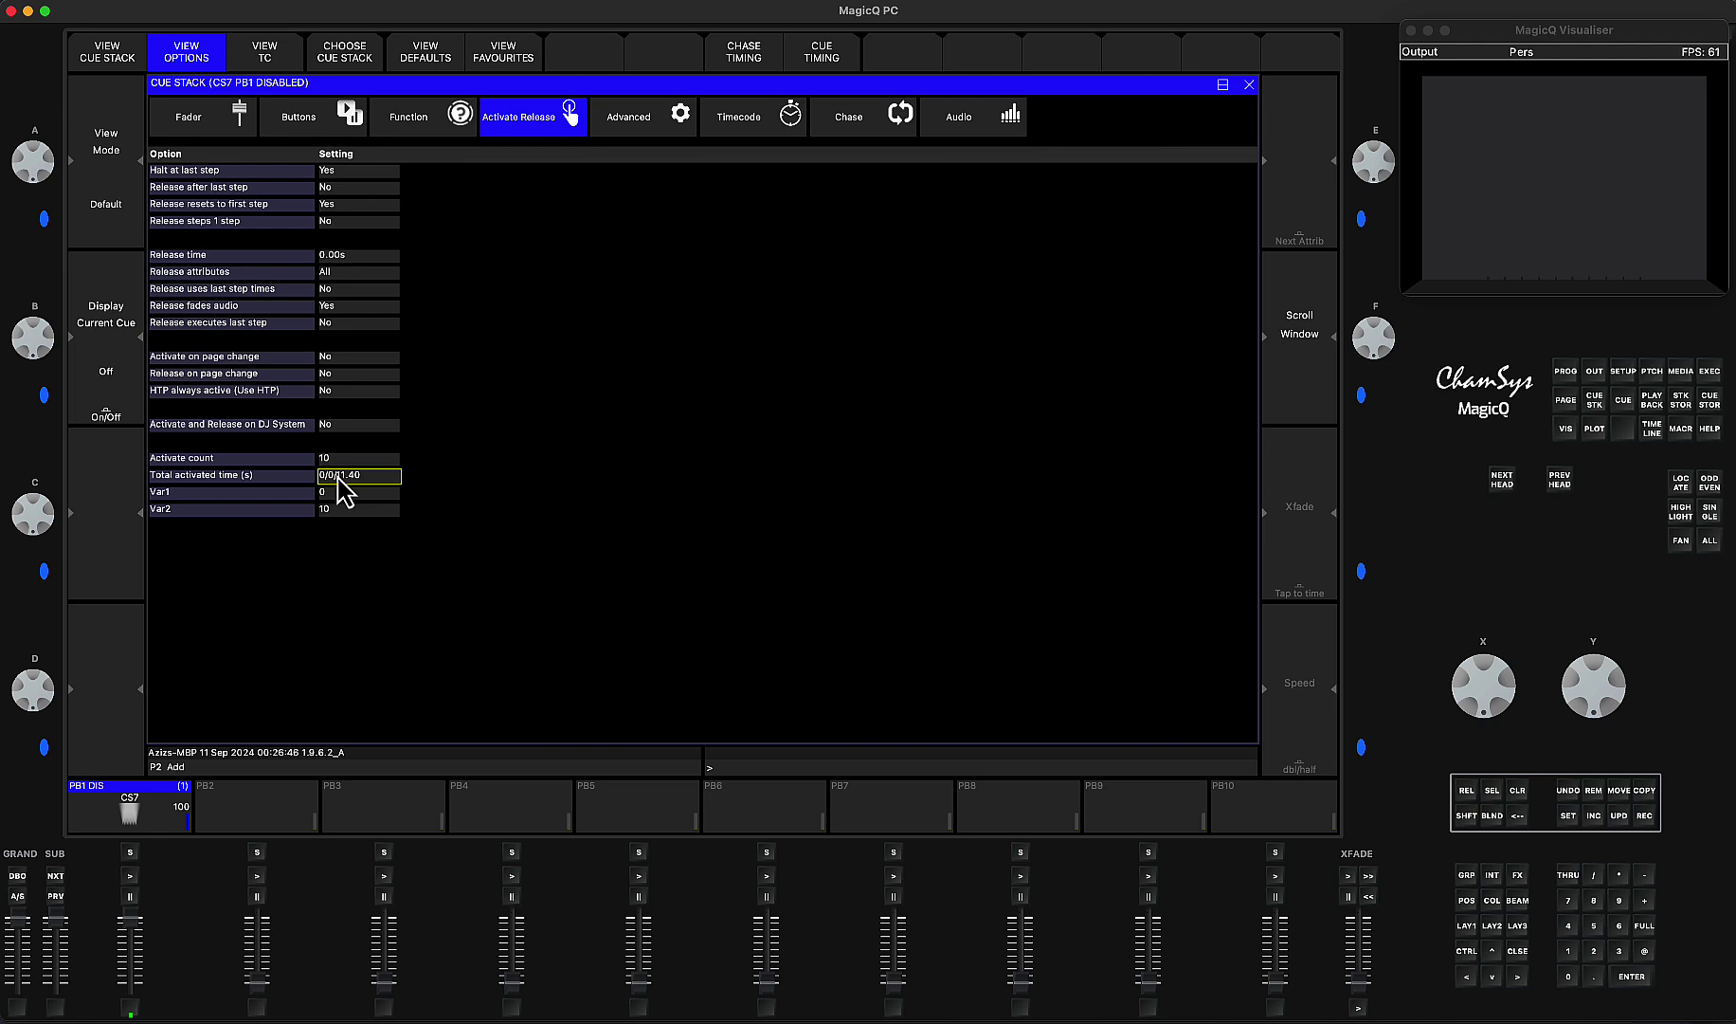
pyautogui.click(1569, 978)
# Re-enable cue stack CS7 from the cue stack store and confirm
pyautogui.click(1681, 400)
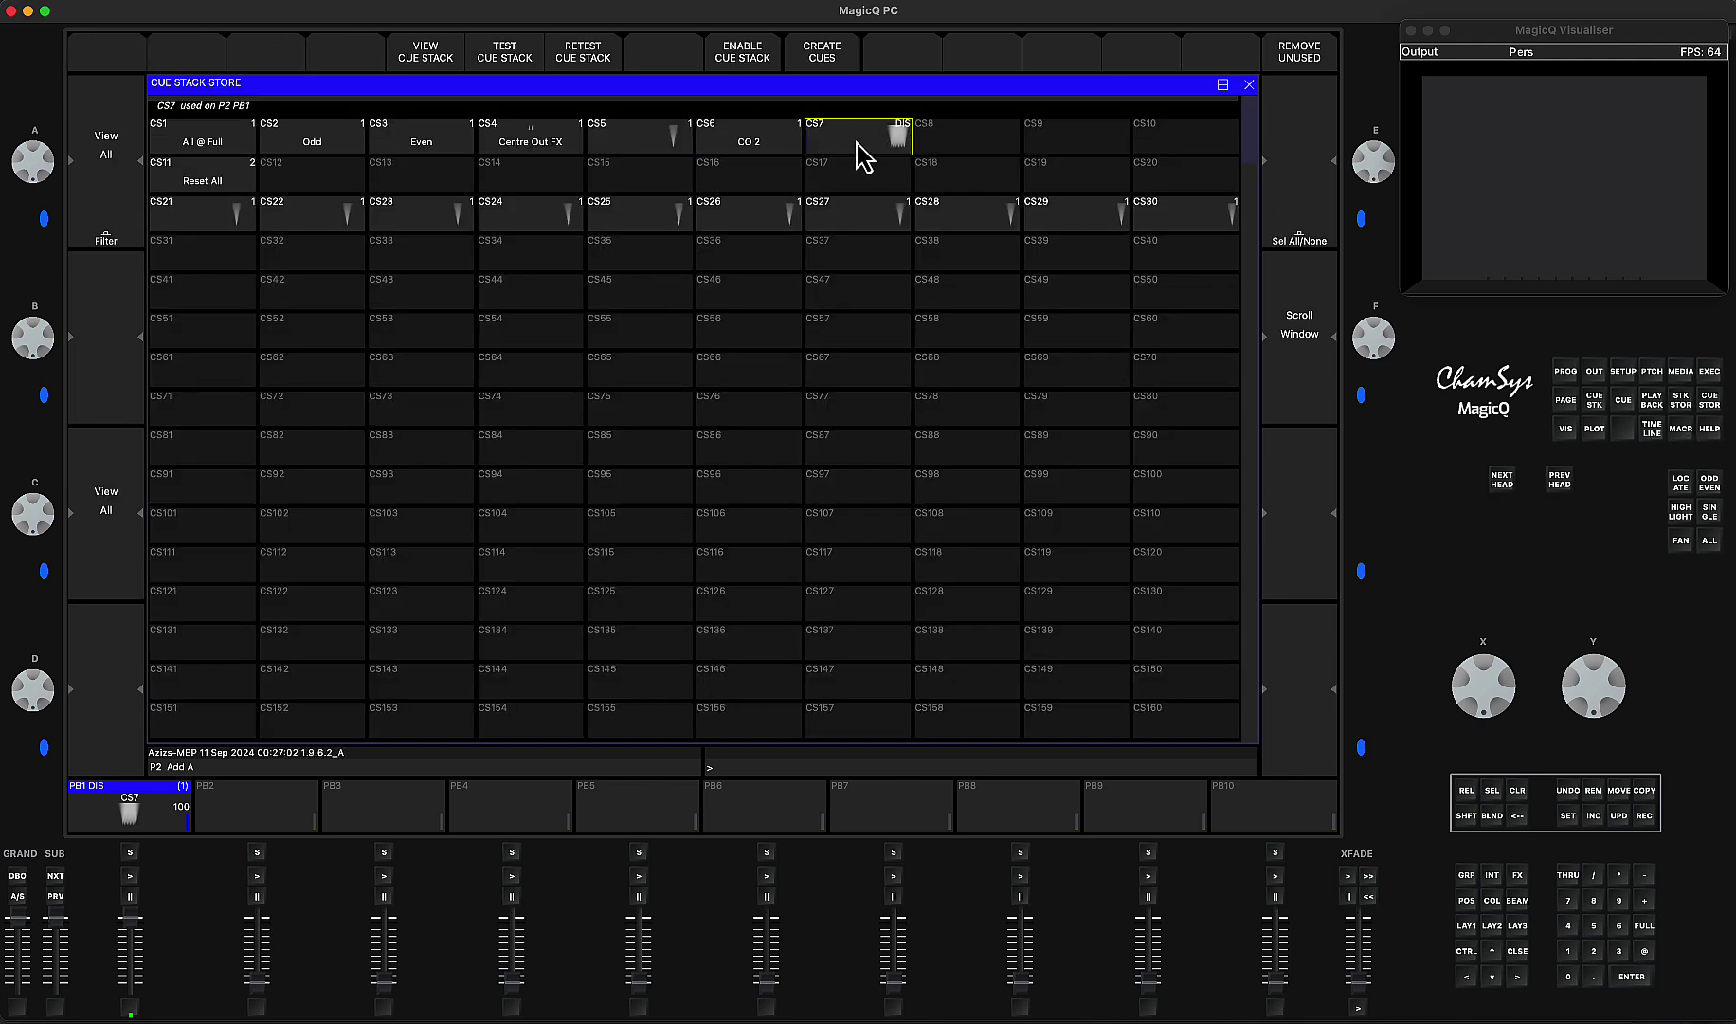
pyautogui.click(742, 71)
pyautogui.click(604, 269)
pyautogui.click(1517, 951)
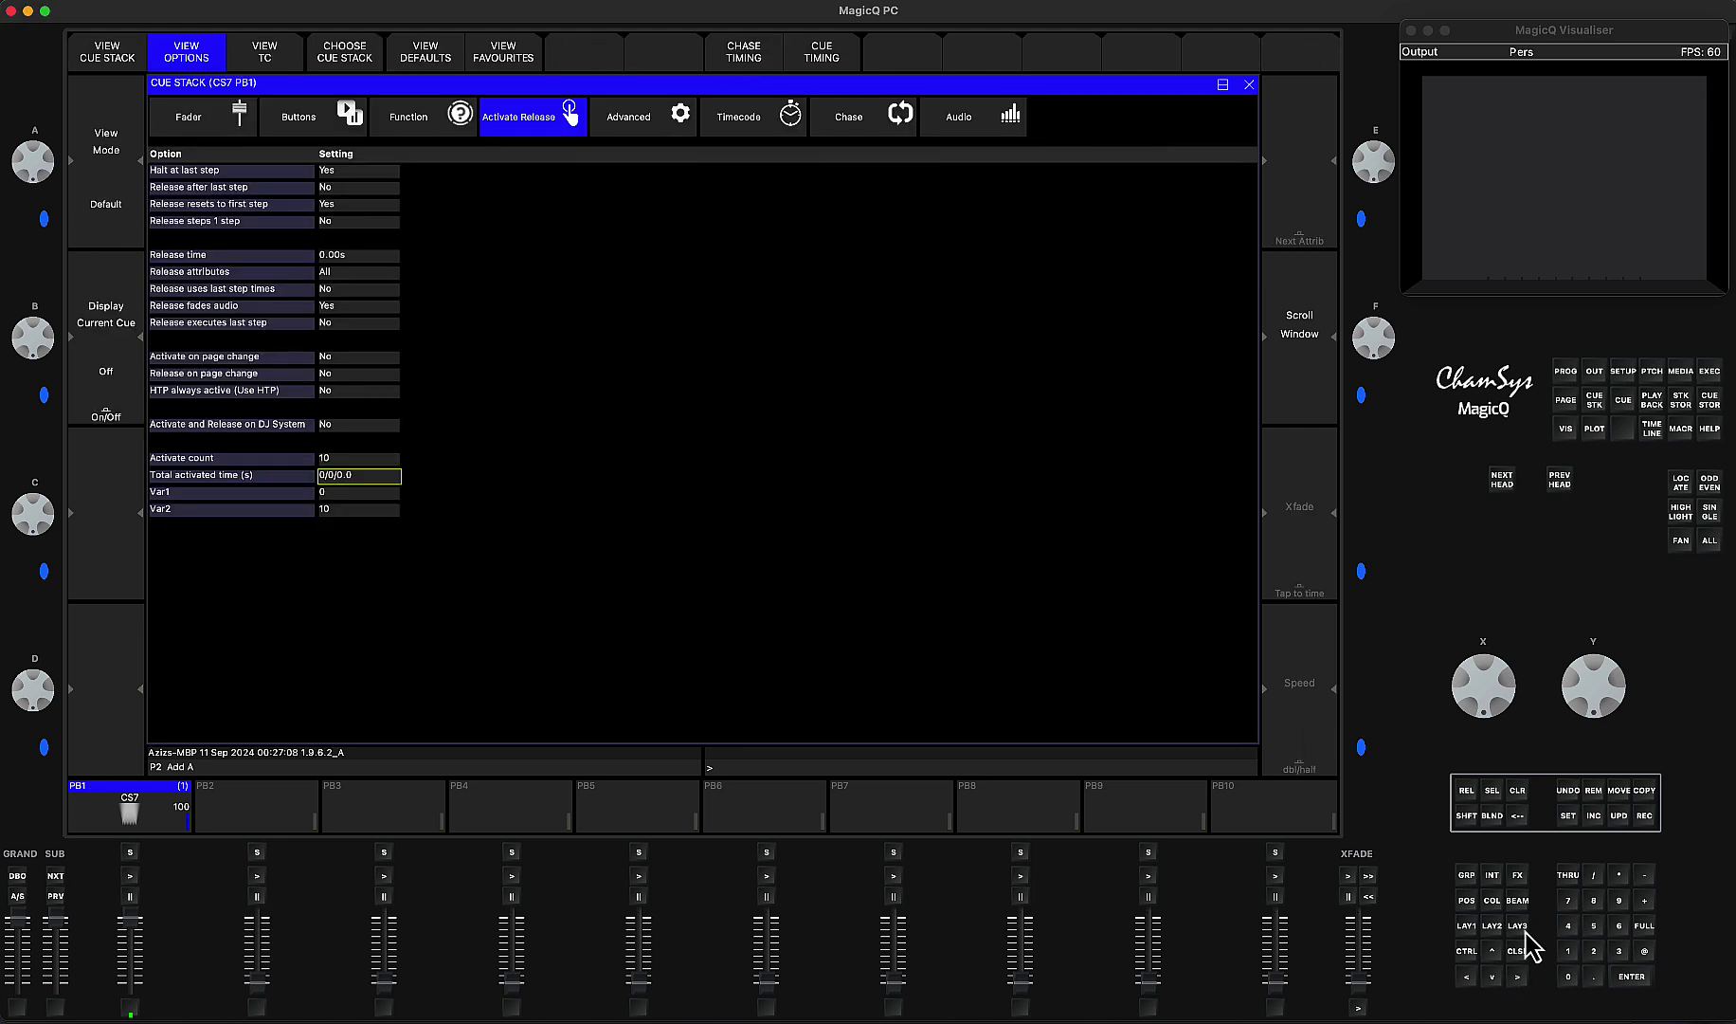
# Restart CS7 on playback 1 so its Execute timer counts down from 10.00, then lower the fader
pyautogui.click(1517, 951)
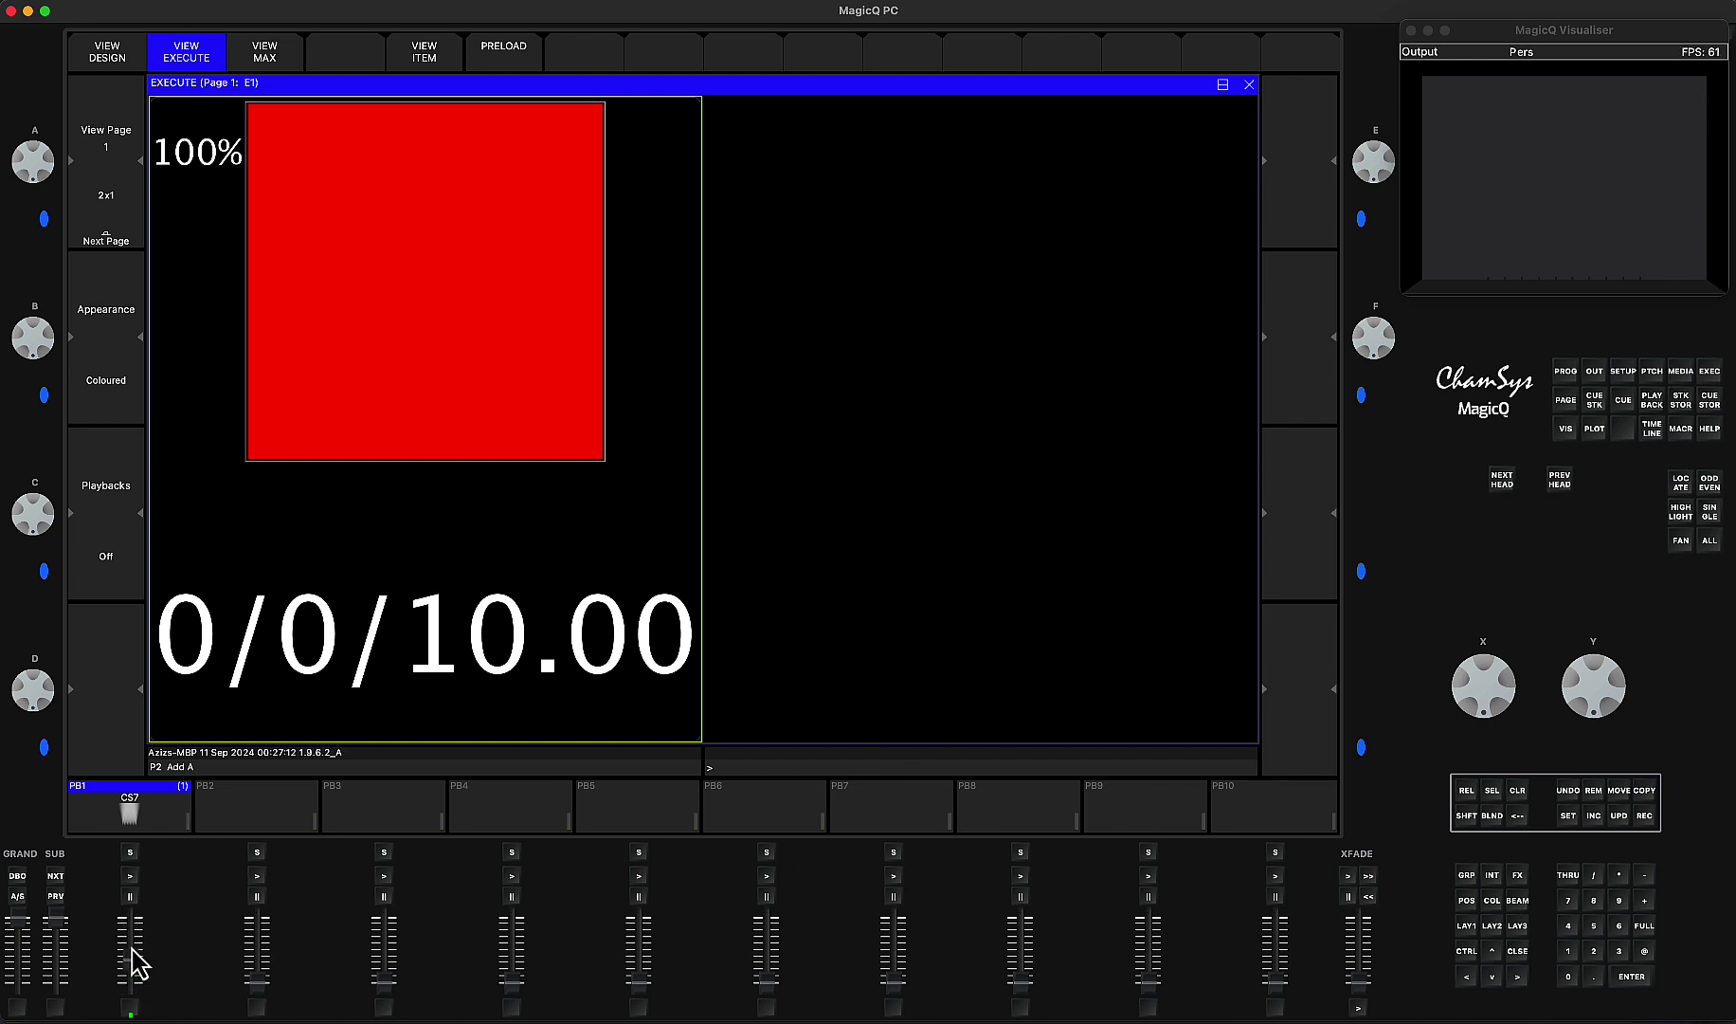
pyautogui.click(132, 876)
pyautogui.moveTo(128, 930); pyautogui.dragTo(130, 1013)
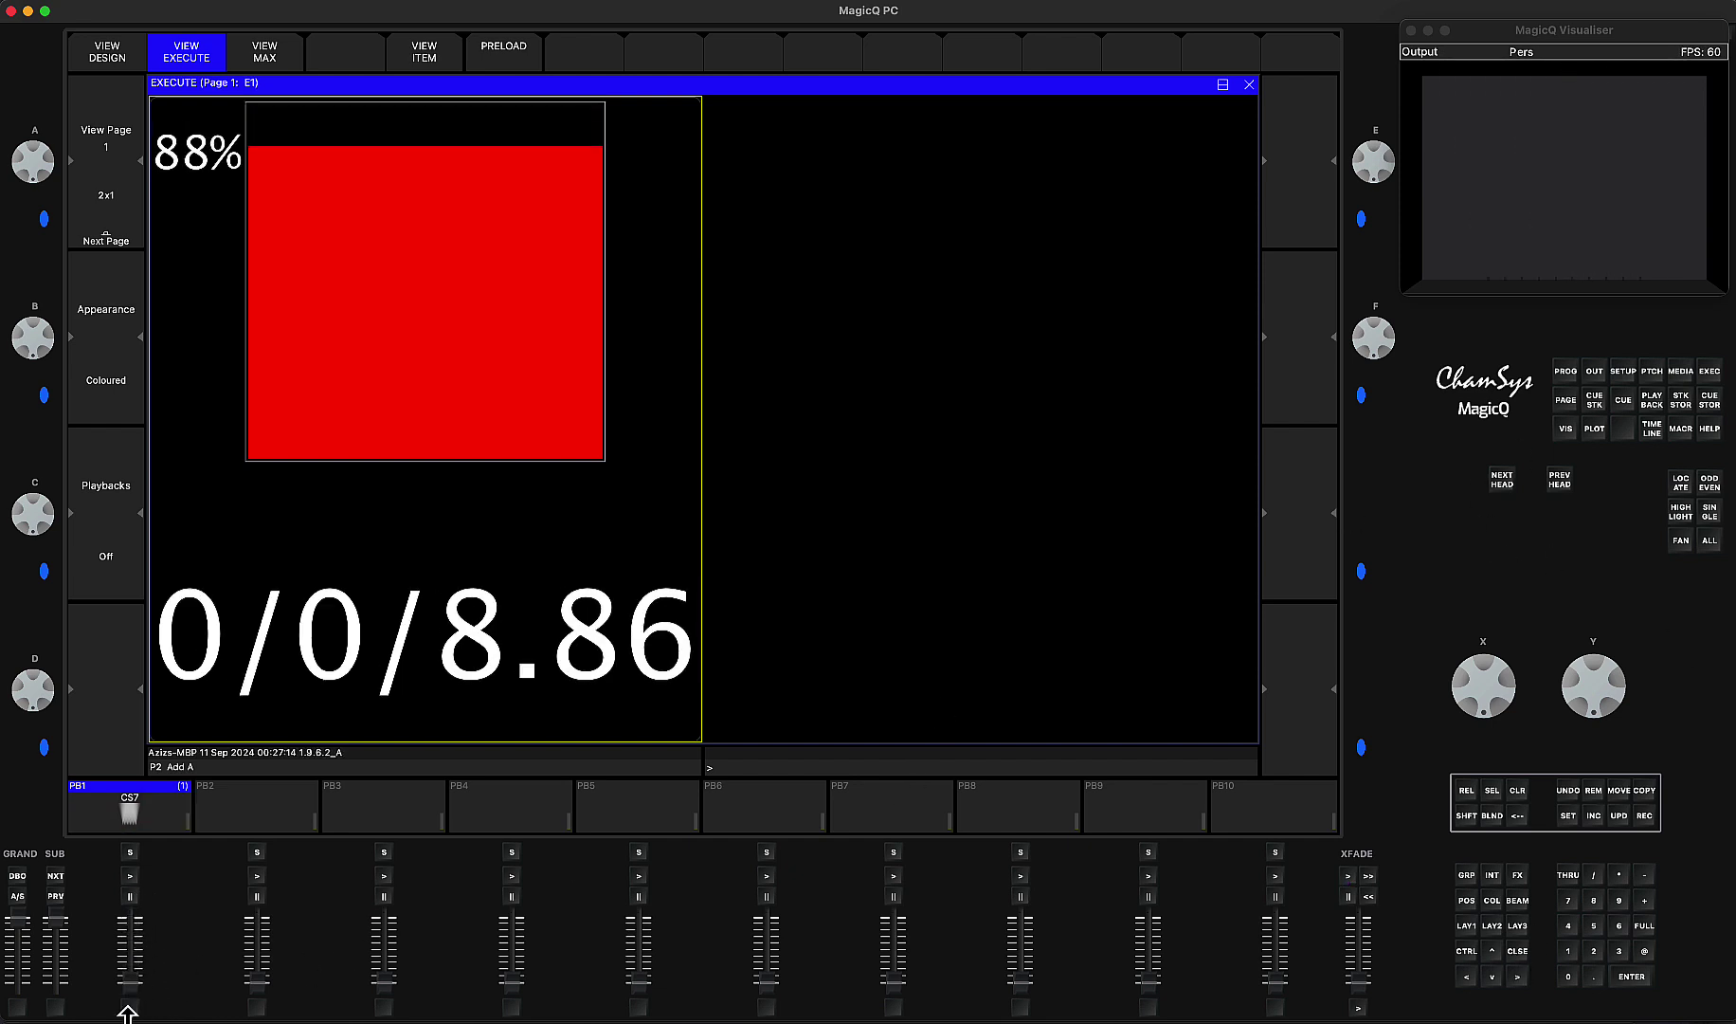